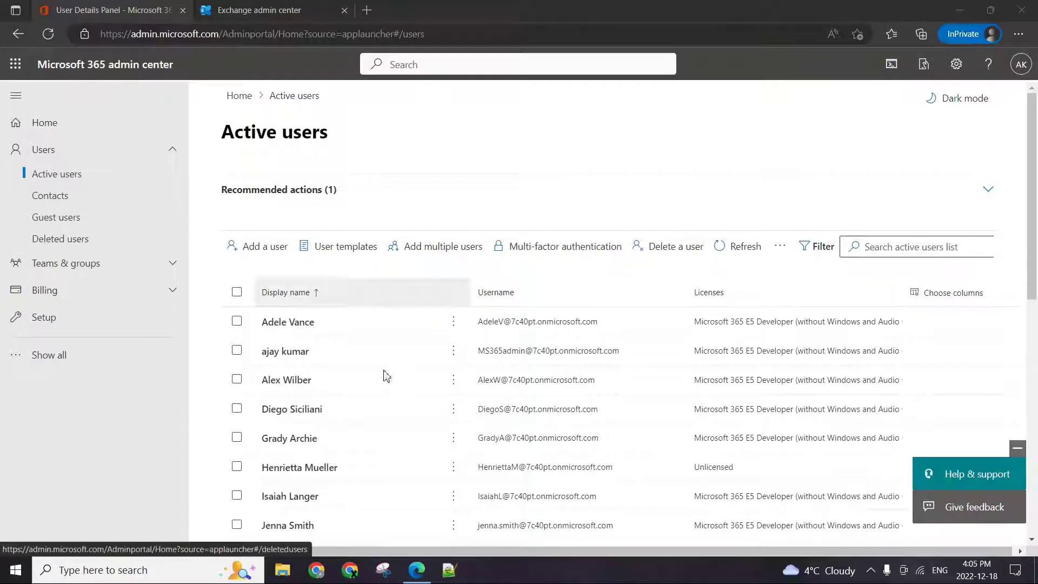
- Copy another user's email address from their account details
left_click(281, 323)
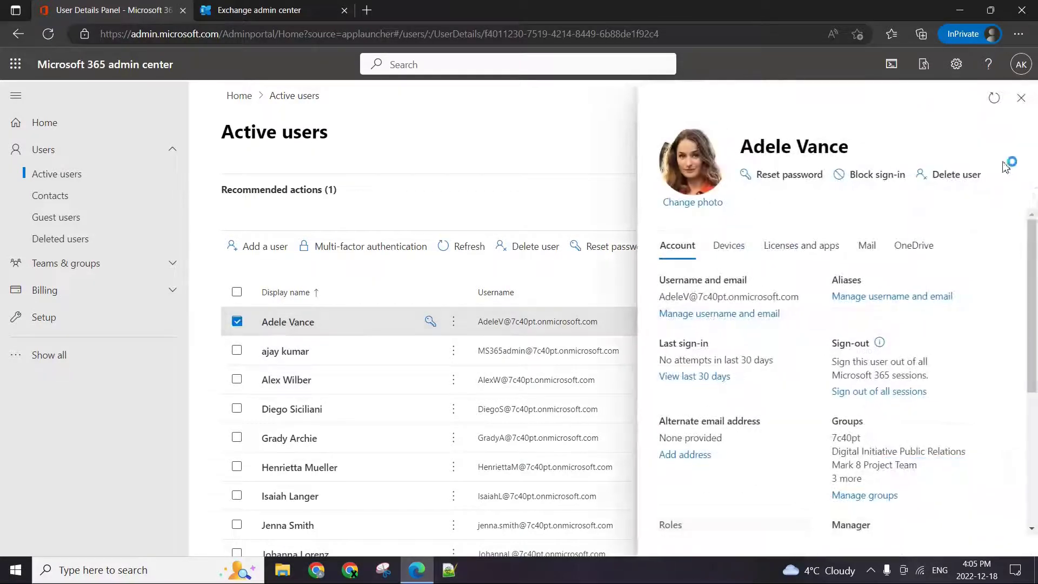
left_click(1022, 99)
left_click(303, 410)
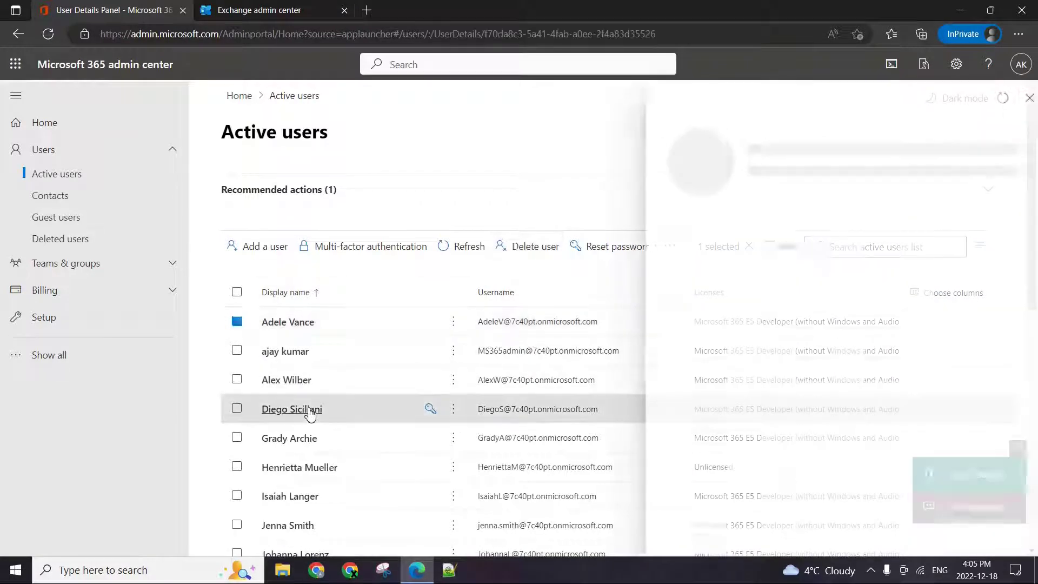
left_click_drag(799, 296, 659, 298)
key("ctrl+c")
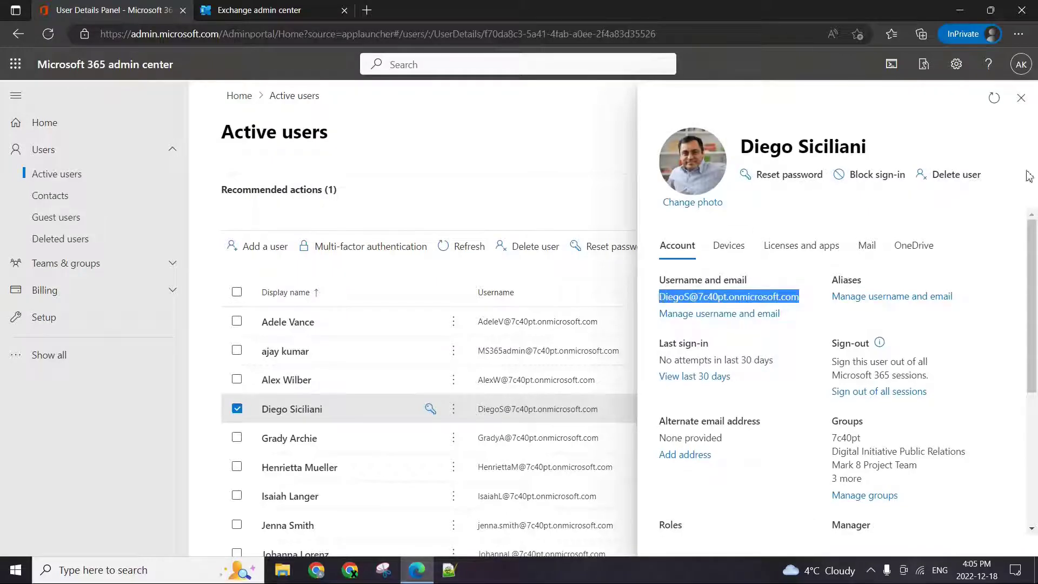
left_click(1024, 99)
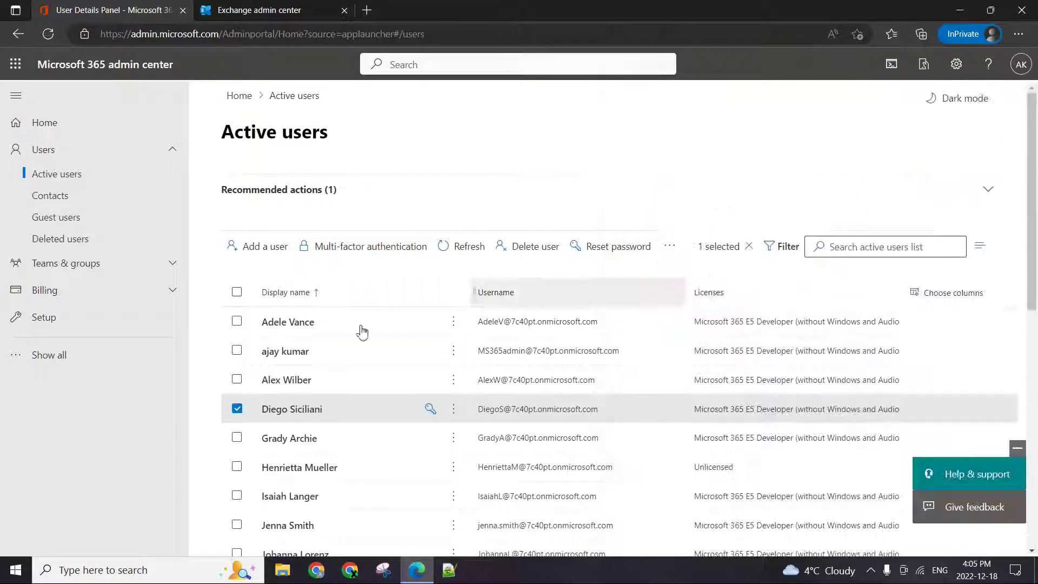
- Forward all of the top-listed user's email to the copied address and save the forwarding
left_click(297, 327)
left_click(866, 245)
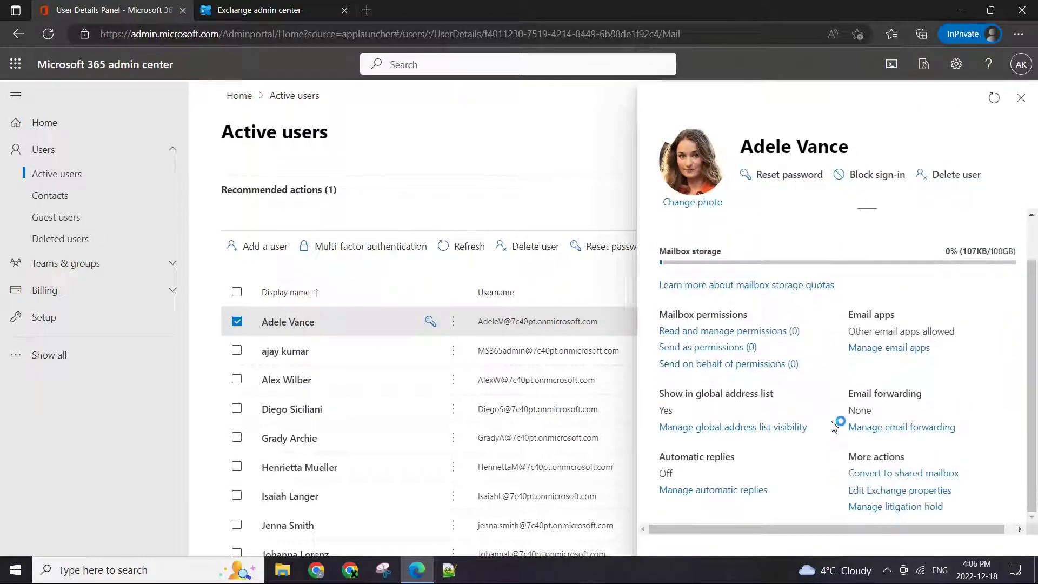
left_click(906, 427)
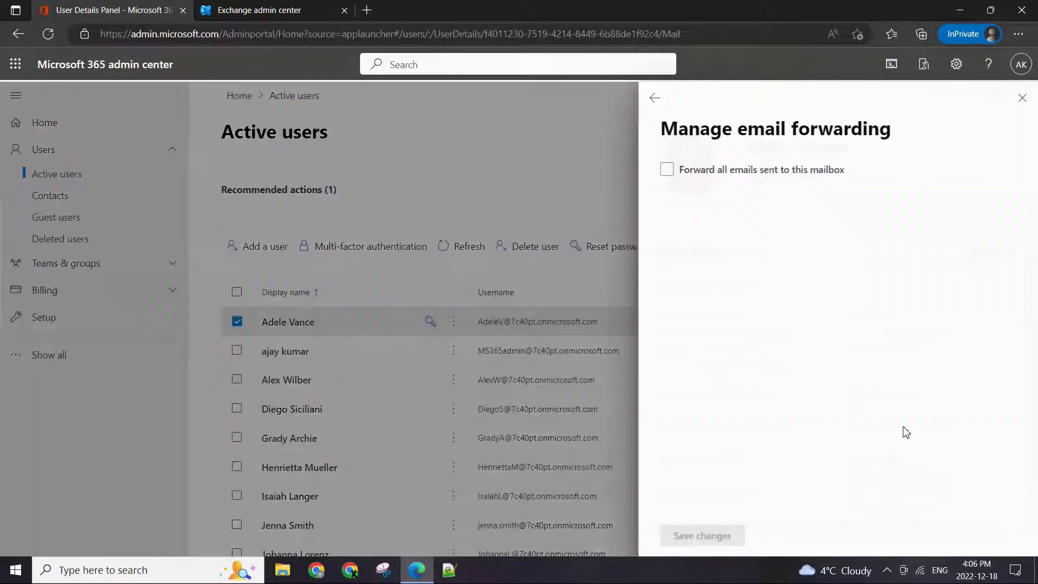
left_click(667, 170)
left_click(794, 249)
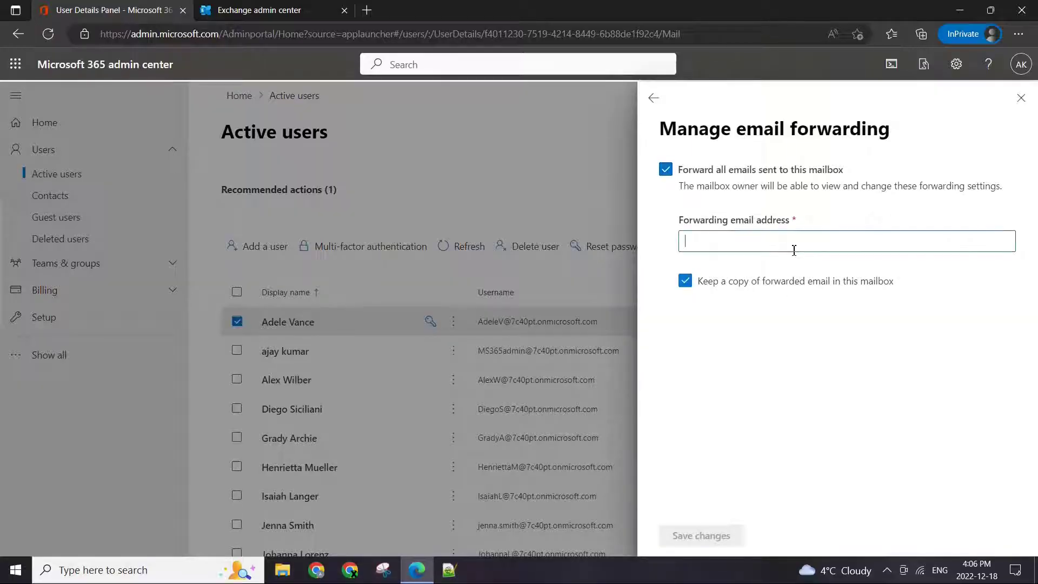
key("ctrl+v")
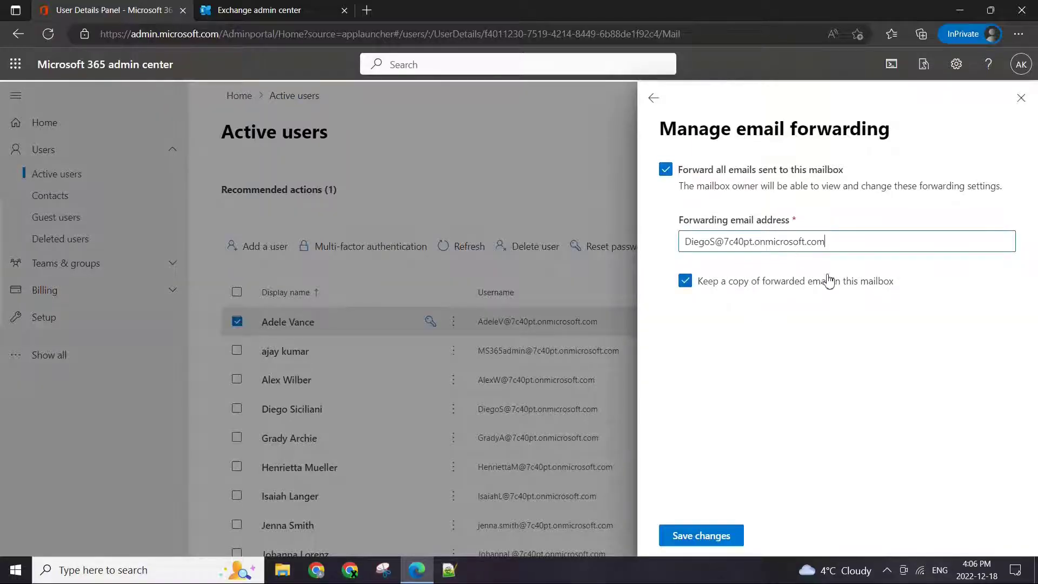
left_click(684, 535)
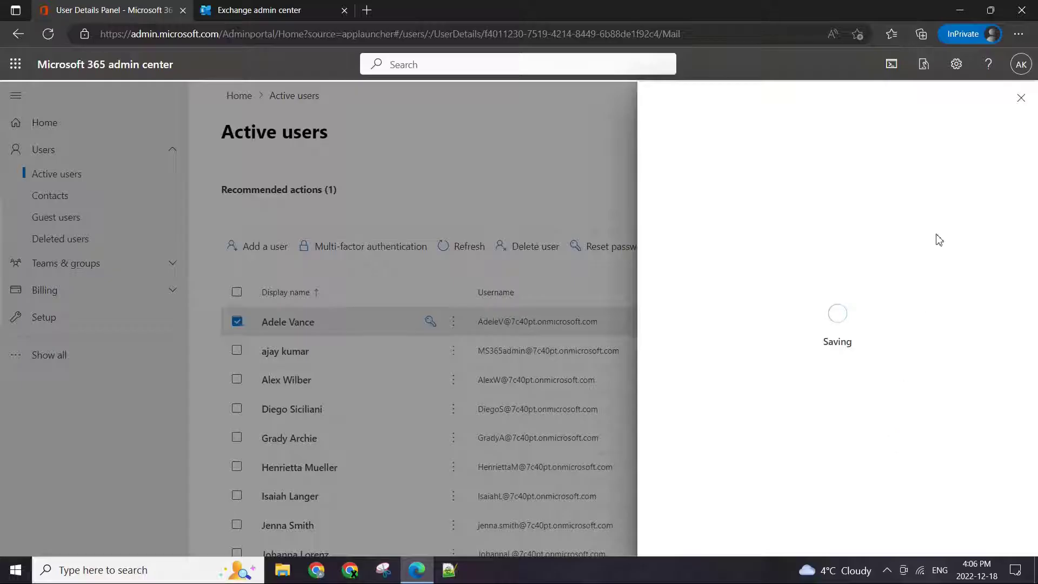
left_click(1021, 98)
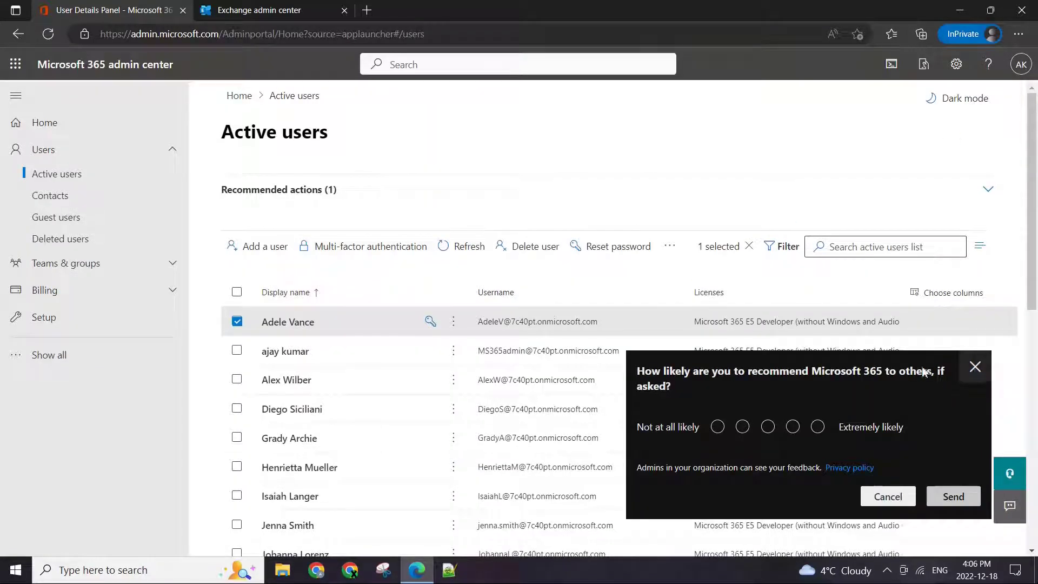
- Close the feedback survey and expand Show all in the navigation down to Admin centers
left_click(974, 369)
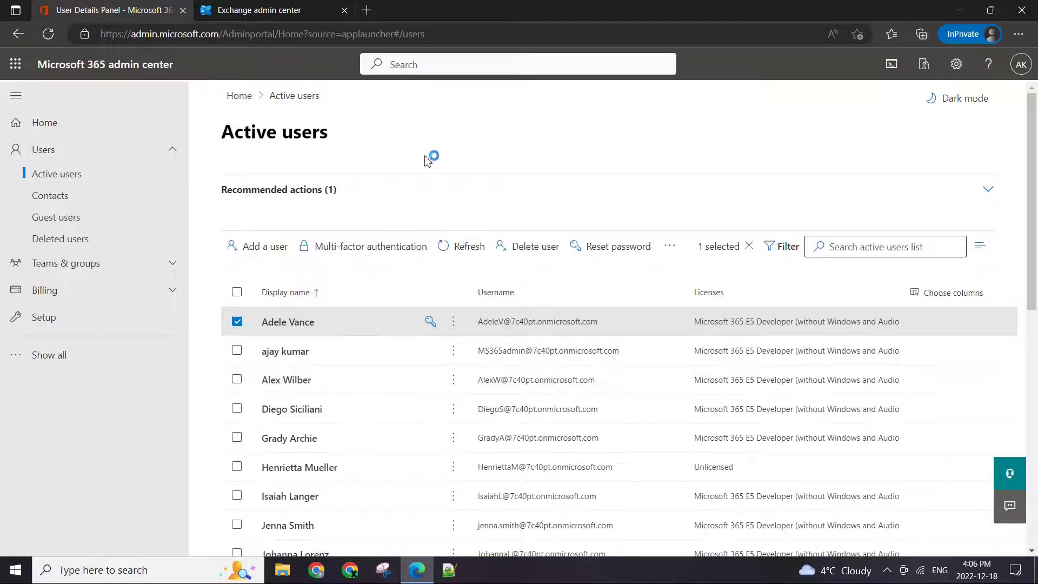
scroll(365, 400, "down", 2)
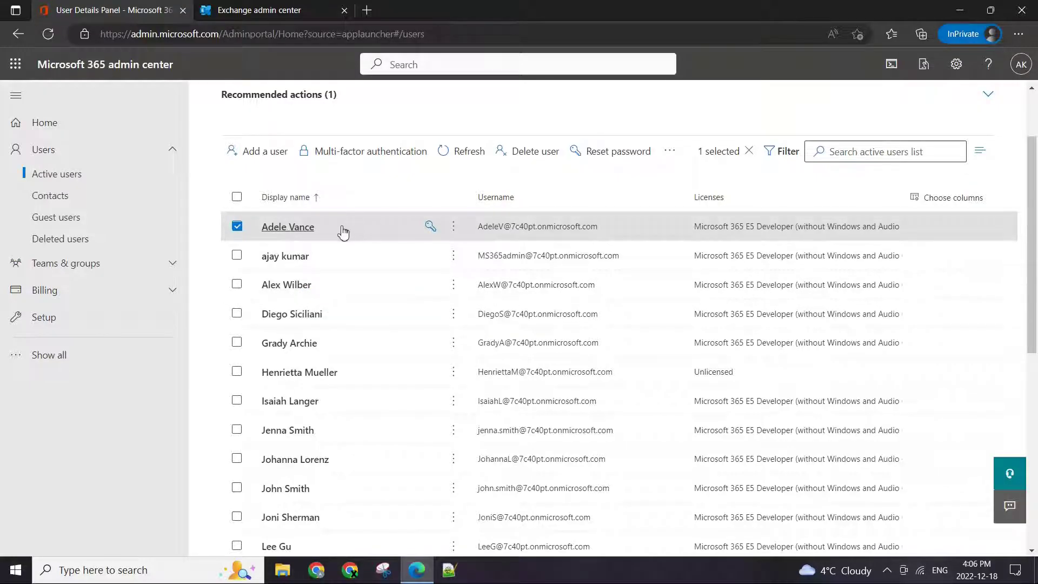
left_click(54, 356)
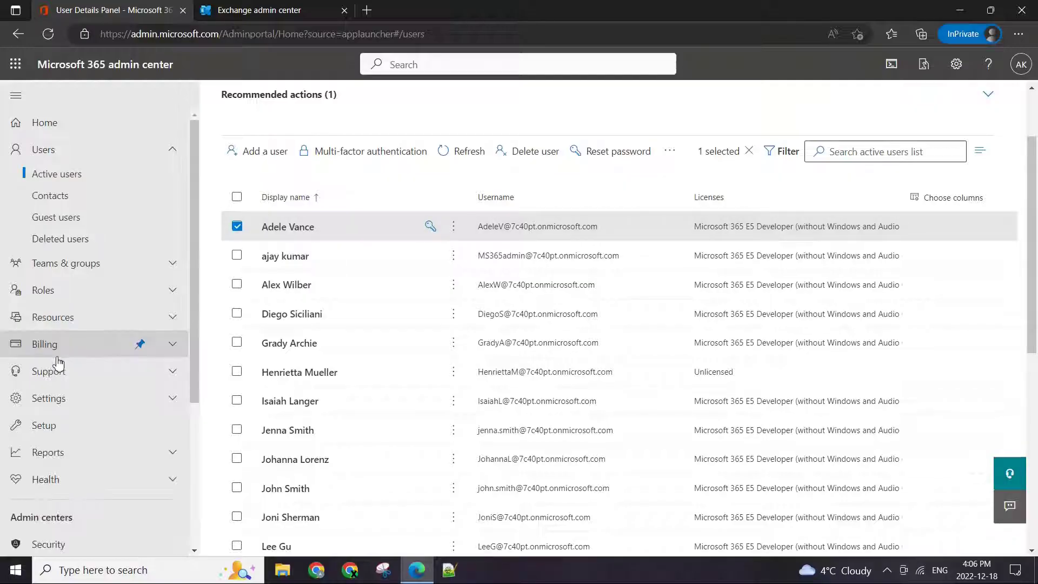
scroll(75, 441, "down", 4)
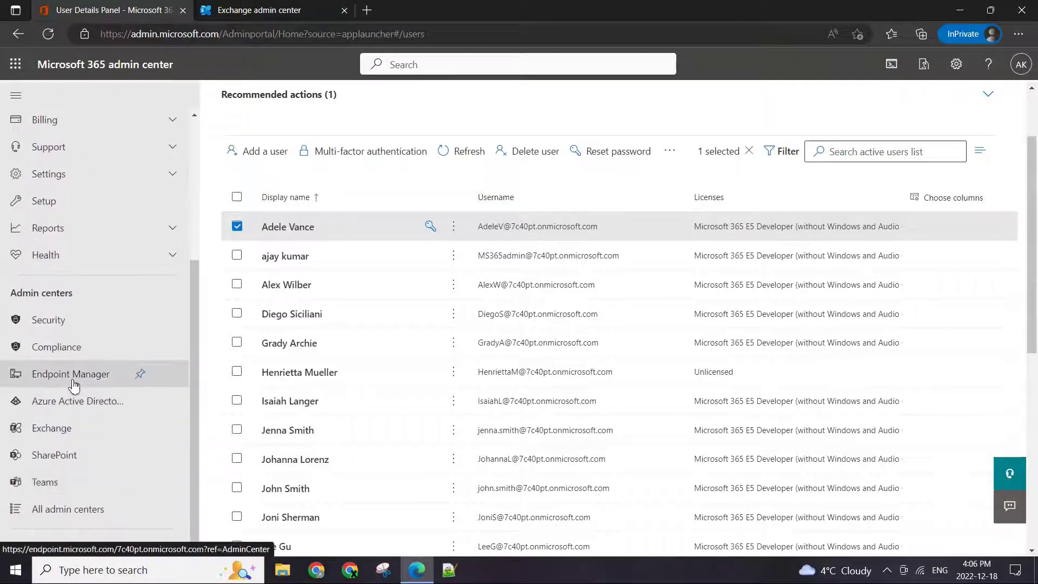
- Go to the Exchange Mail flow > Rules page and start a new blank rule
left_click(75, 438)
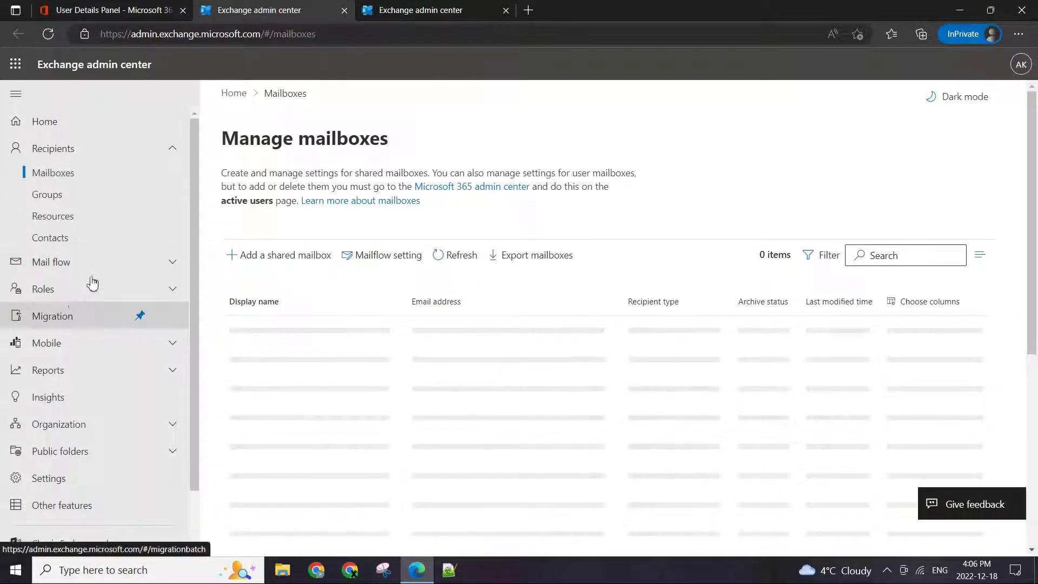
left_click(167, 268)
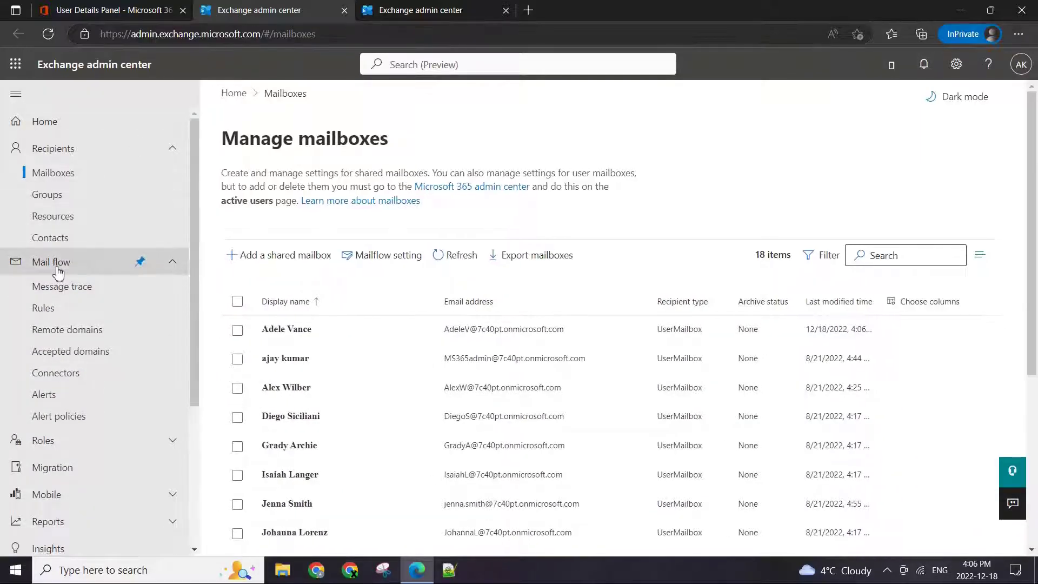
left_click(56, 313)
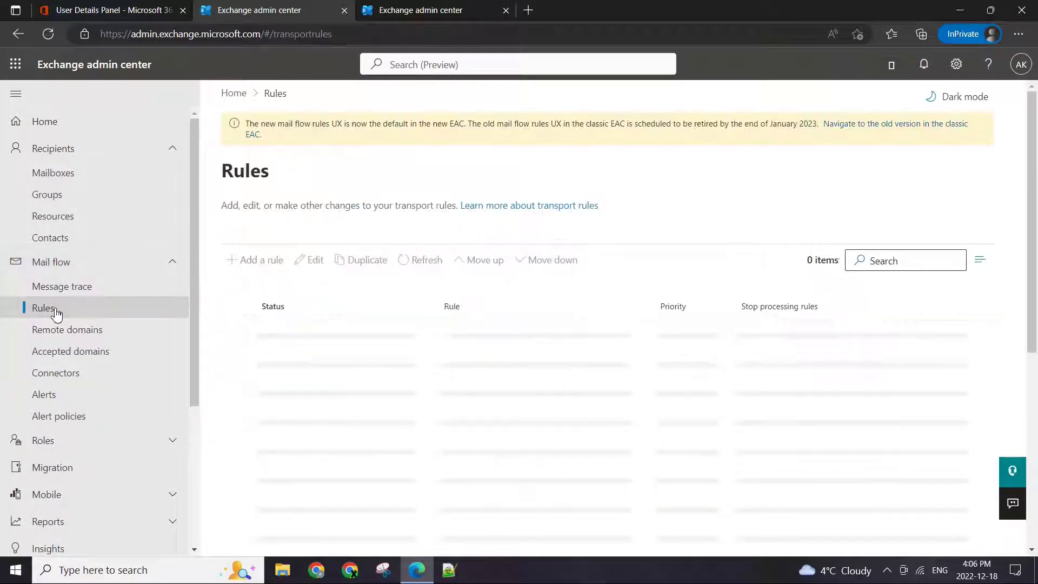
left_click(251, 265)
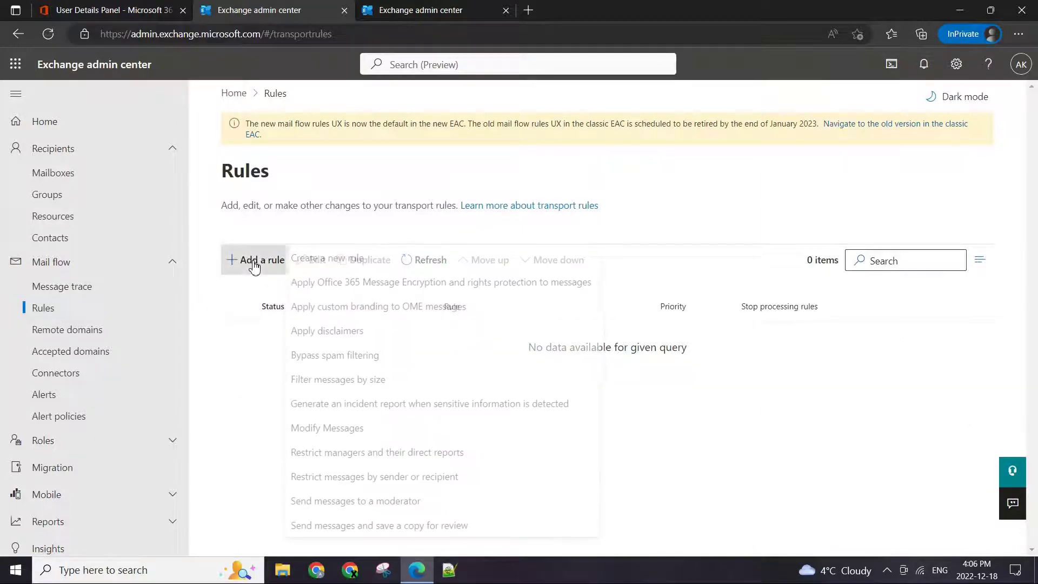
left_click(352, 260)
- Name the rule and set its condition to the recipient being one specific user found by 'ad'
left_click(626, 271)
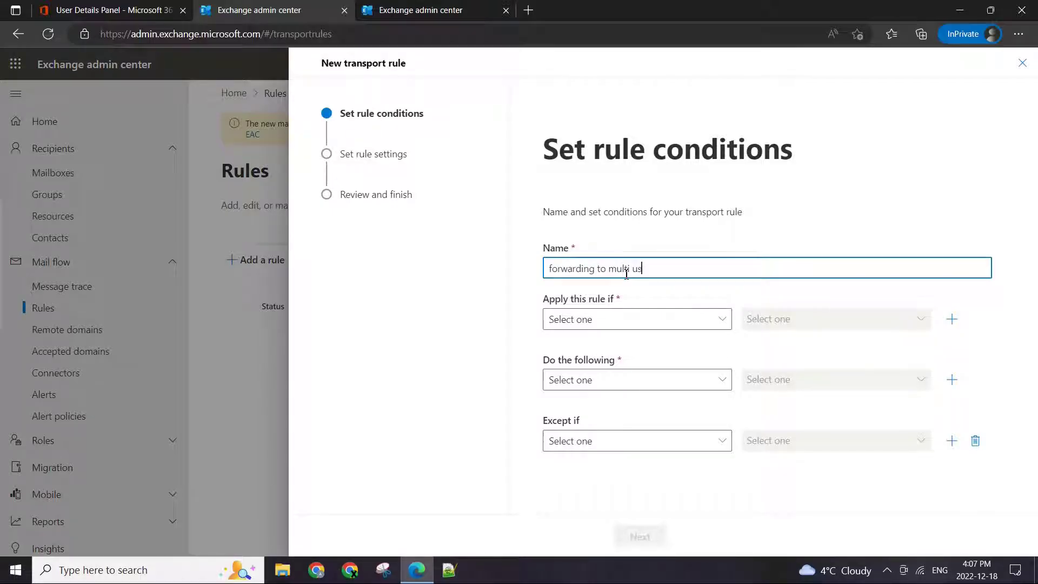
left_click(642, 318)
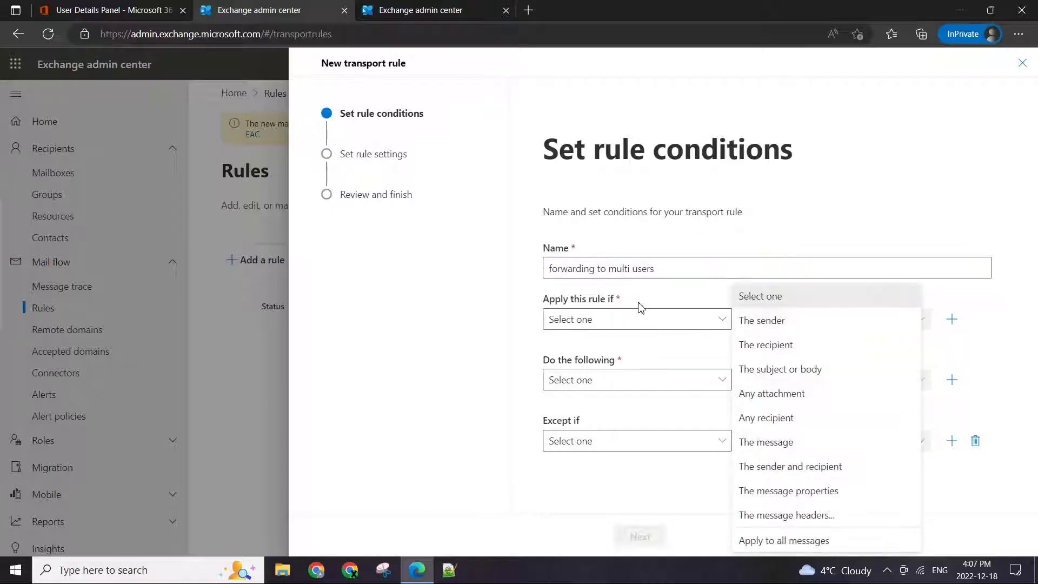
left_click(770, 323)
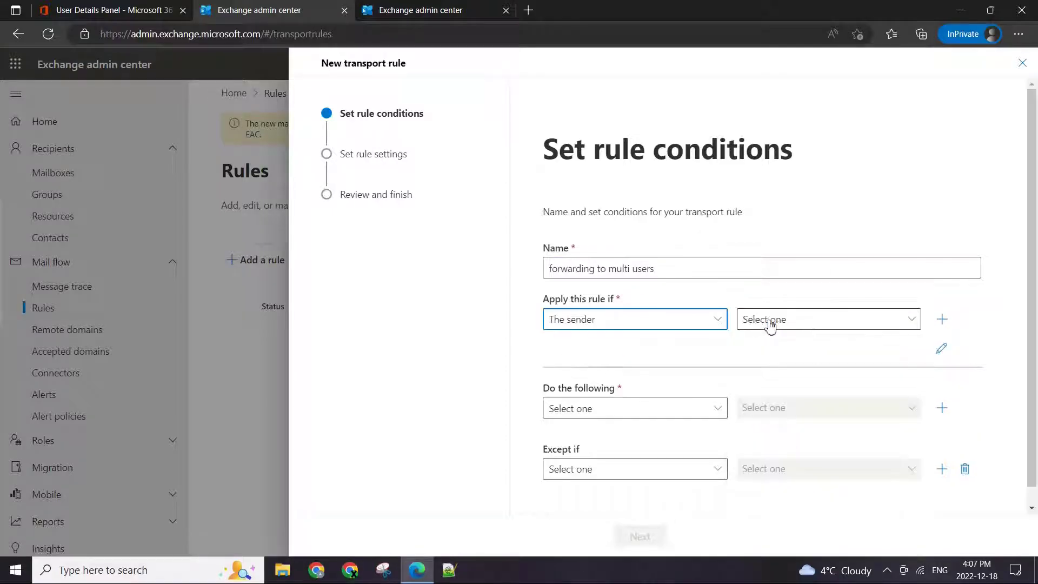
left_click(681, 320)
left_click(702, 346)
left_click(793, 324)
left_click(792, 351)
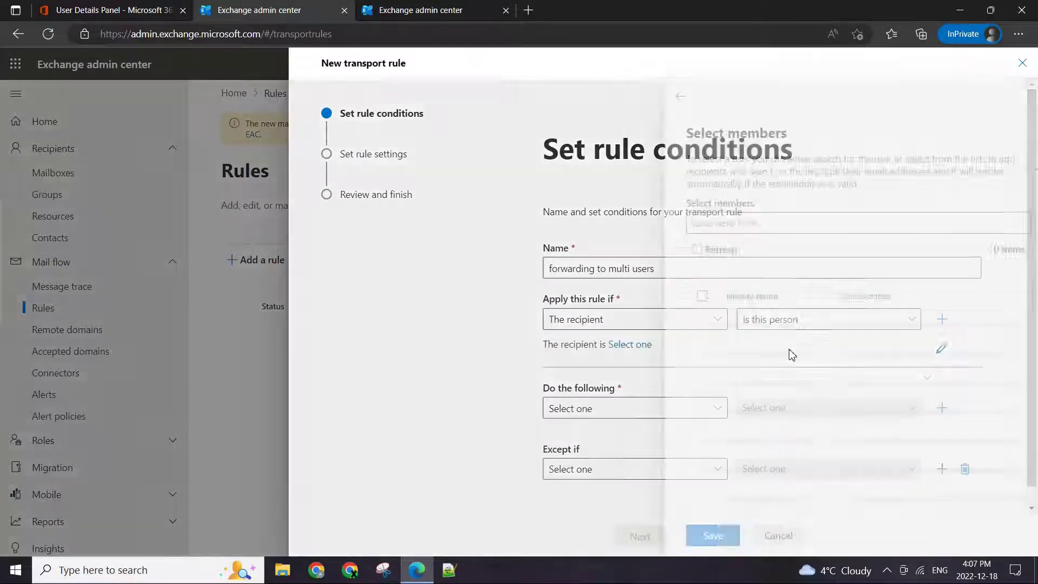
left_click(735, 231)
type("ad")
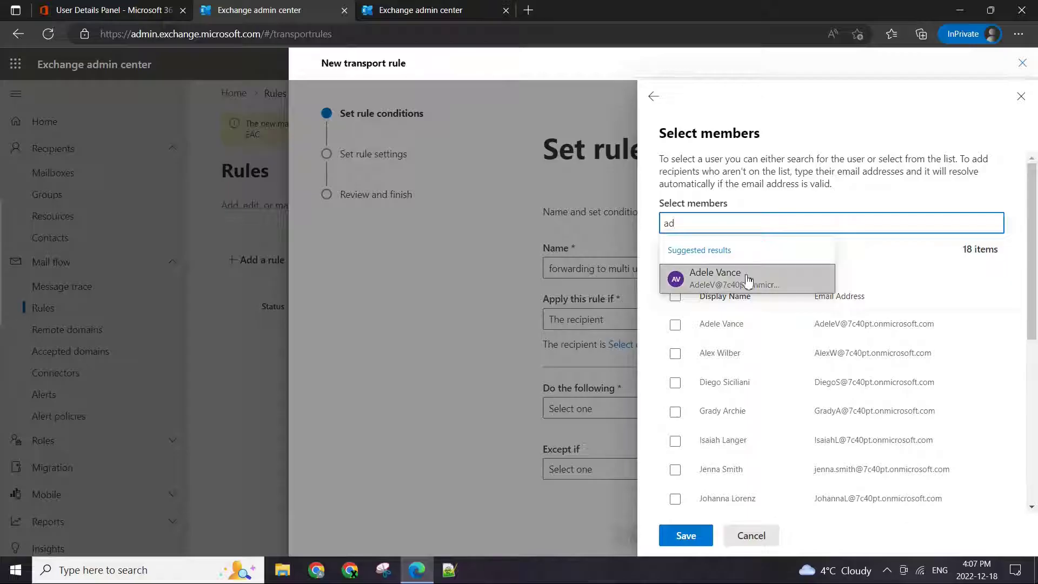
left_click(726, 279)
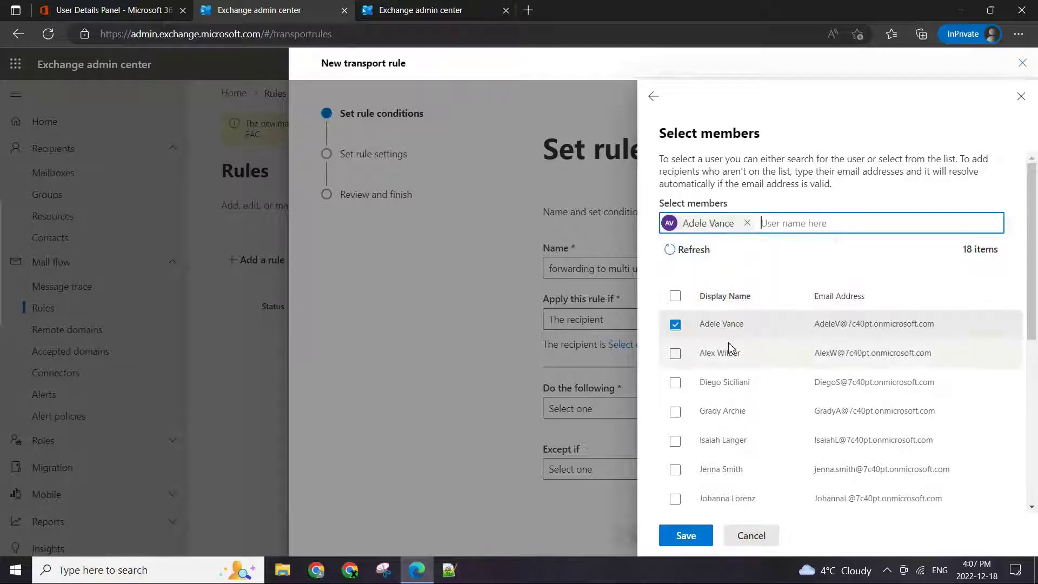
left_click(688, 536)
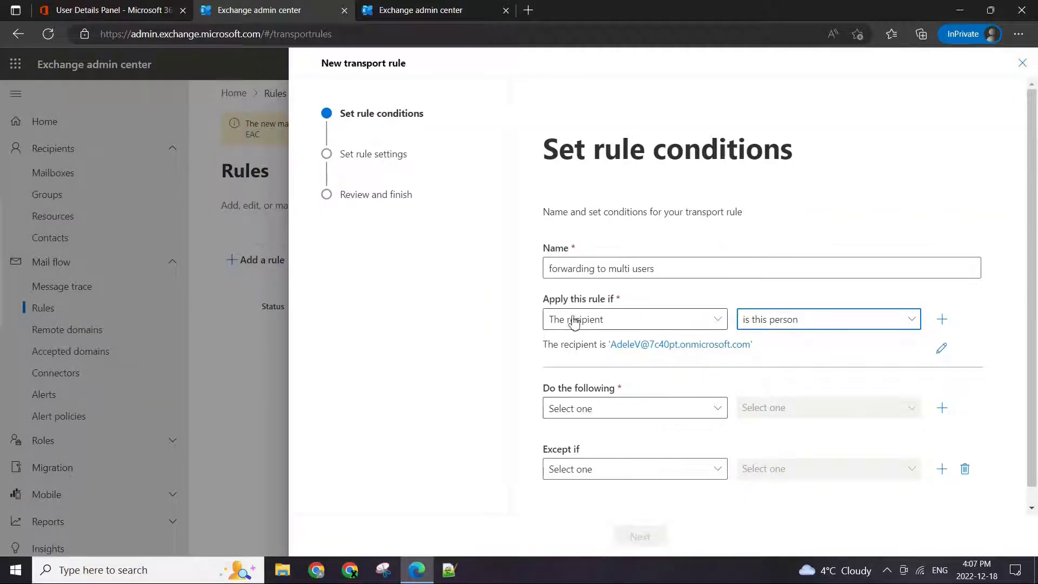
- Add an action that adds three selected users to the To box, and save them
scroll(615, 359, "down", 1)
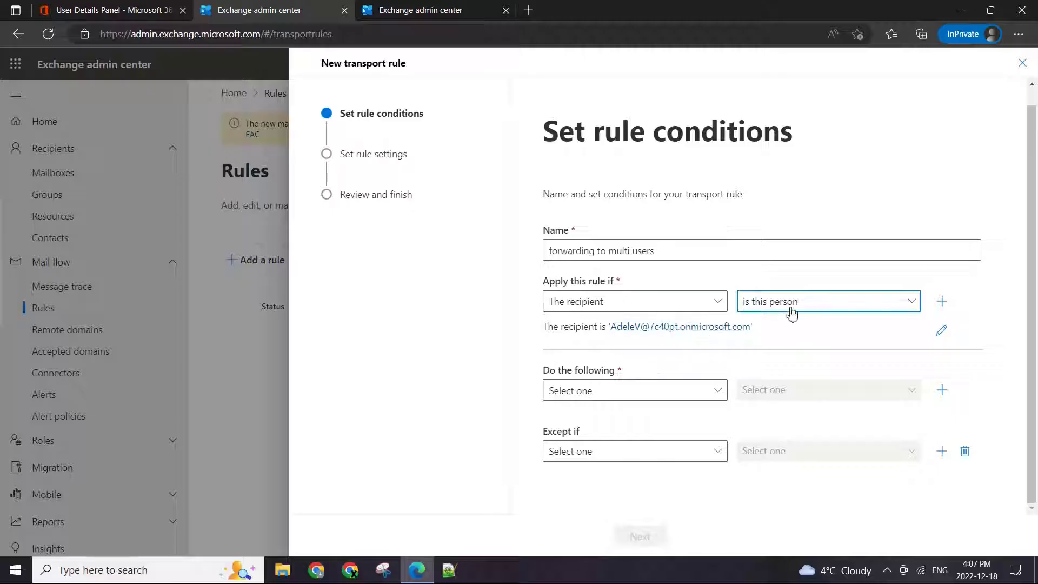
left_click(693, 394)
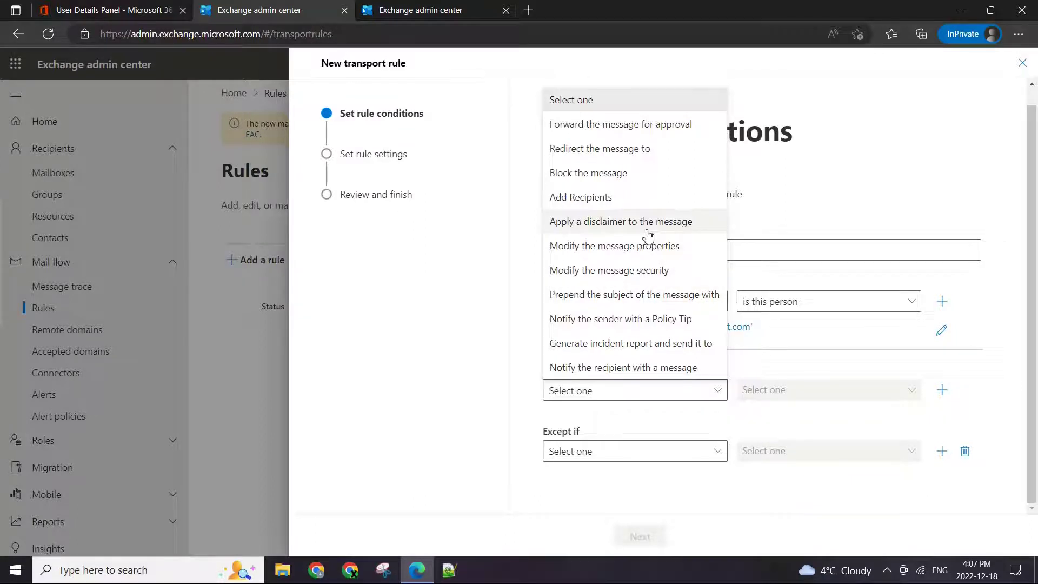
left_click(633, 199)
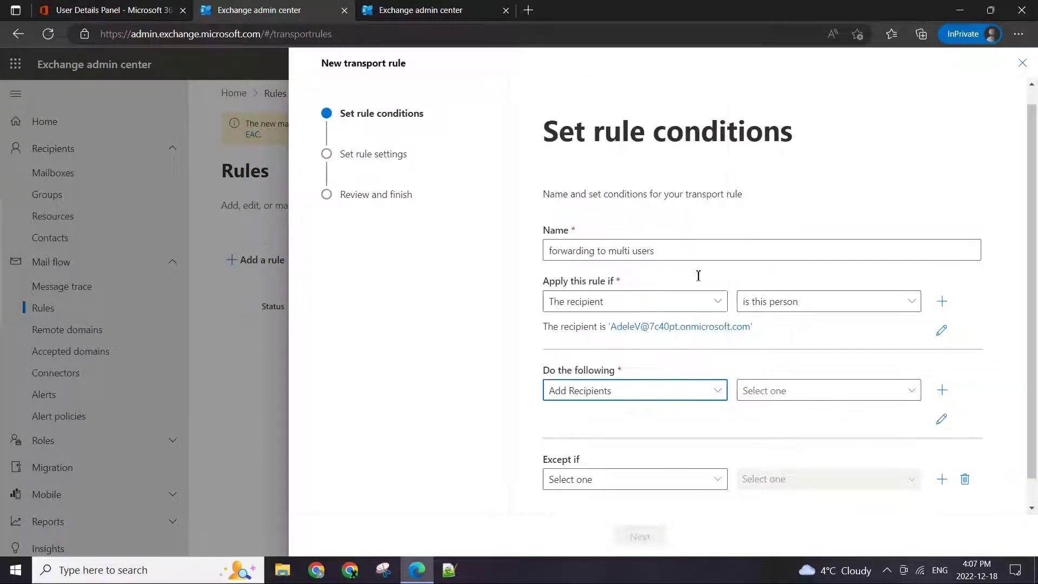
left_click(804, 394)
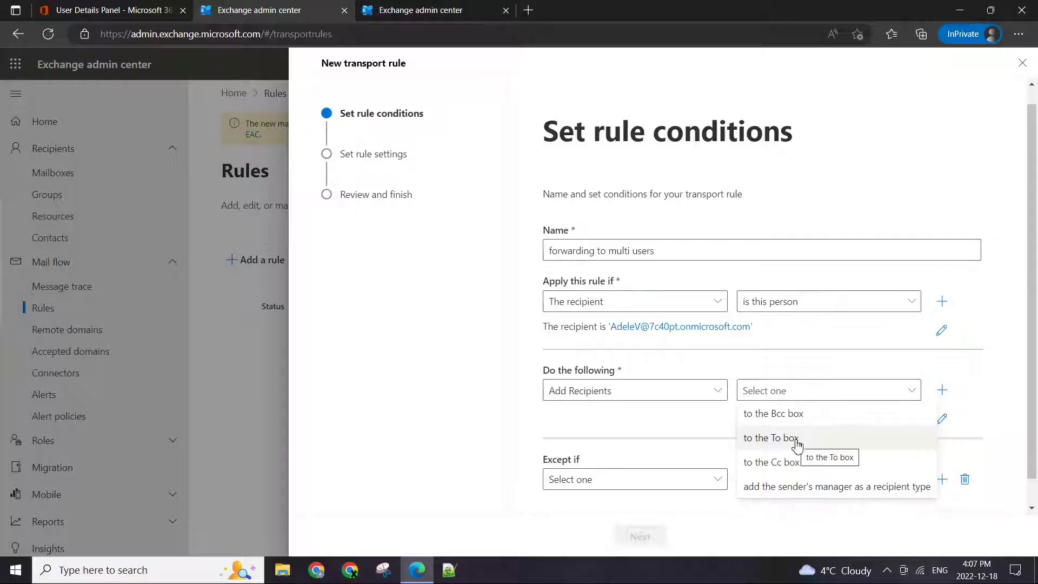
left_click(767, 439)
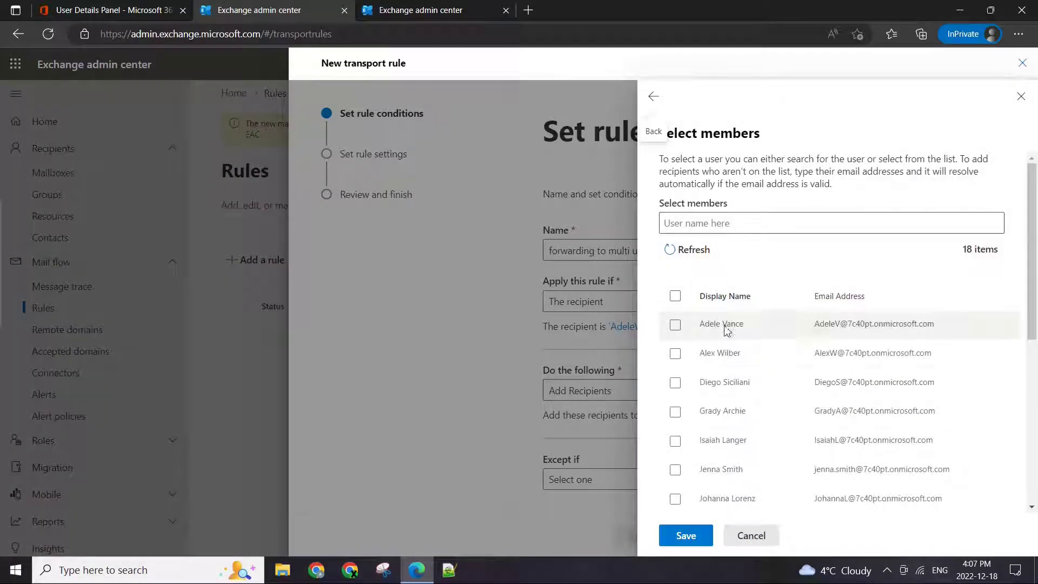
left_click(677, 357)
scroll(691, 394, "down", 2)
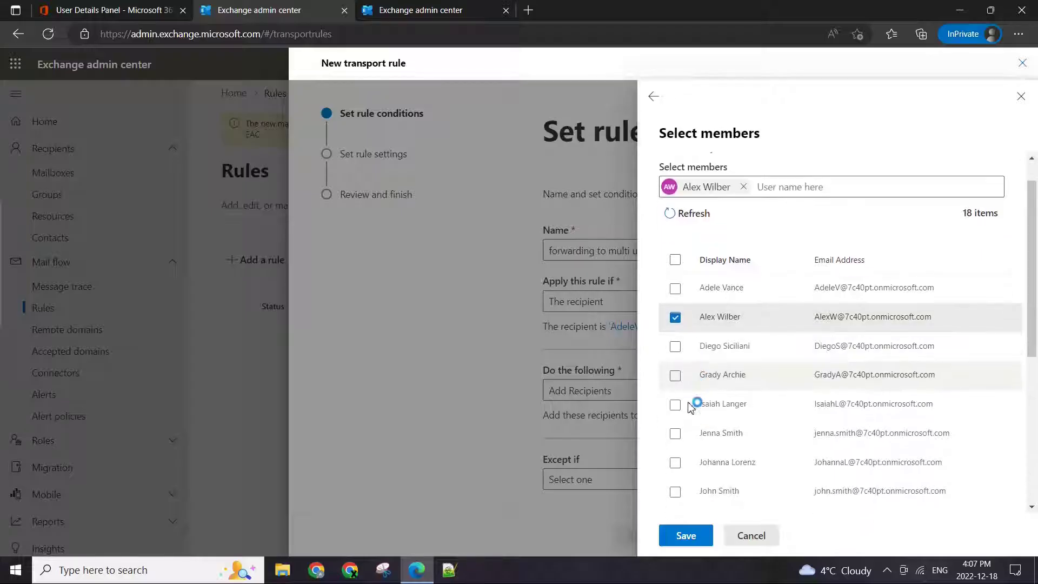
left_click(675, 309)
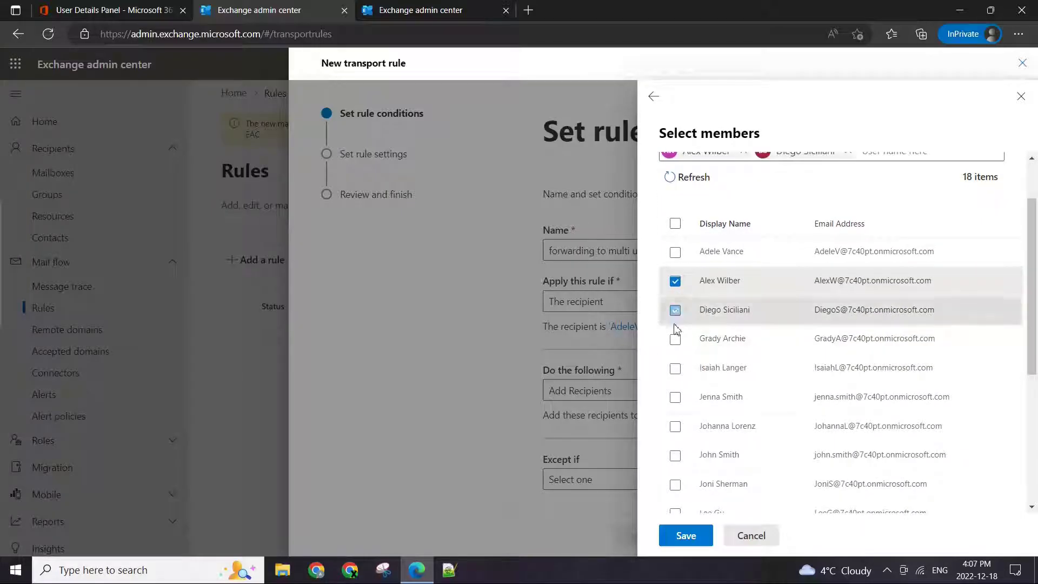
scroll(681, 378, "down", 1)
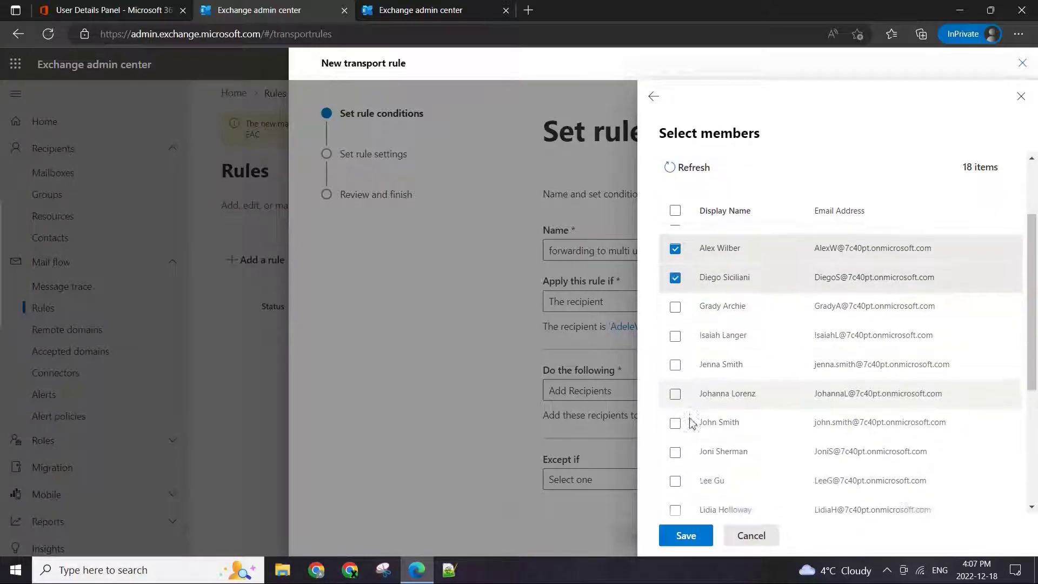
left_click(675, 363)
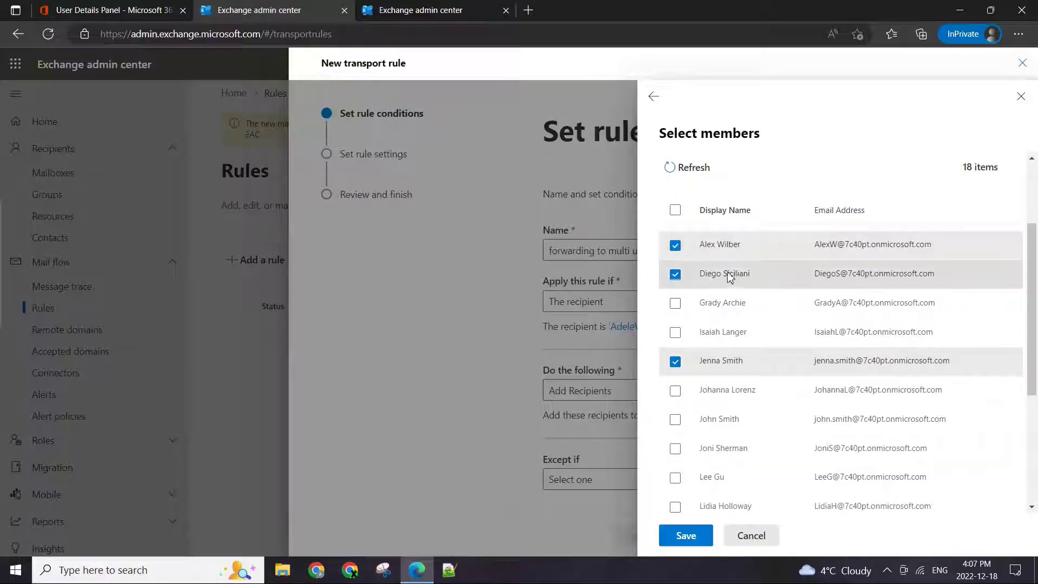
scroll(697, 492, "down", 1)
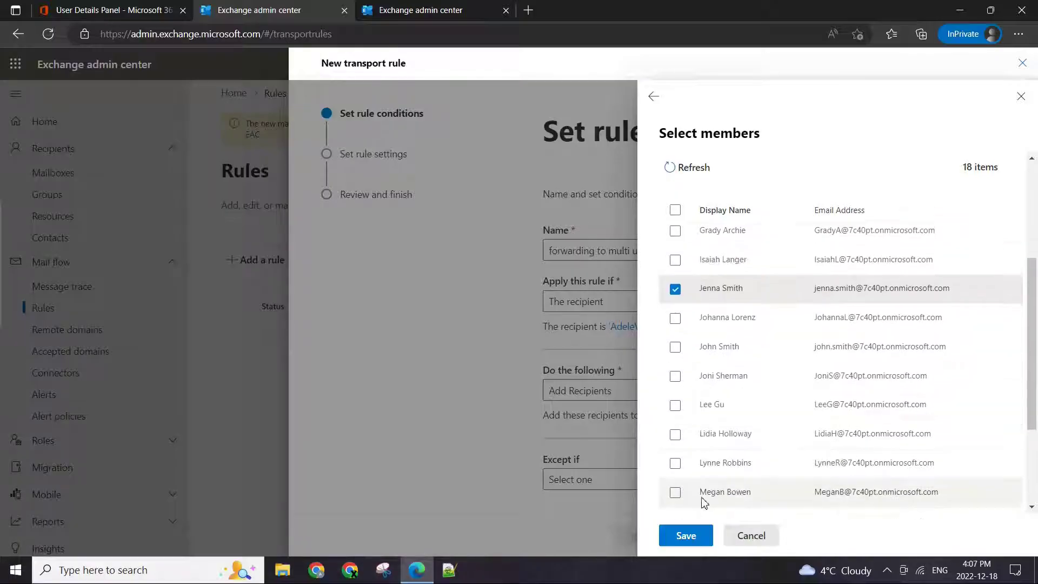
left_click(693, 535)
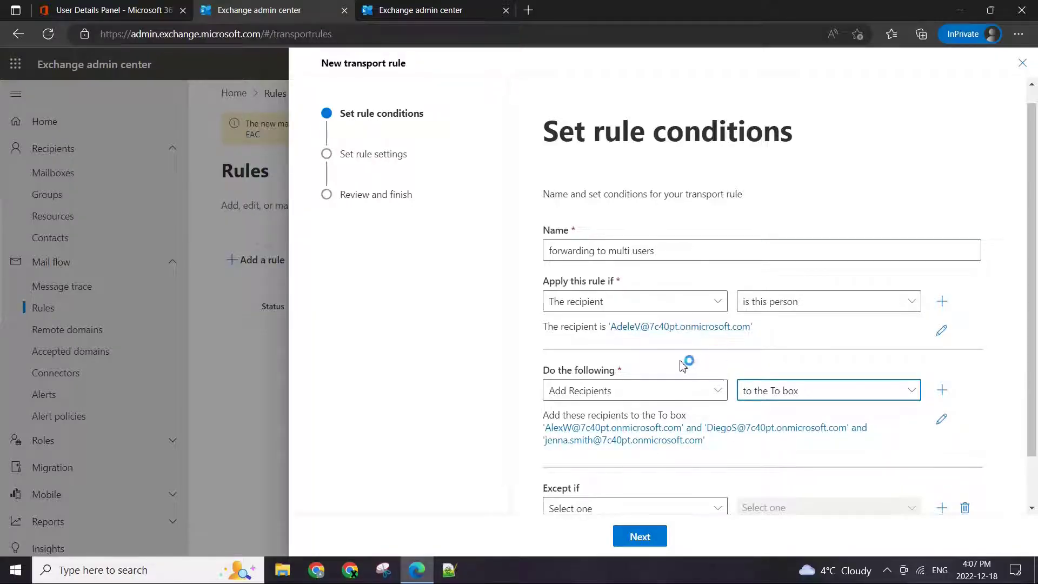
scroll(673, 373, "down", 1)
- Pass the rule settings and review pages, then finish creating the rule
left_click(659, 534)
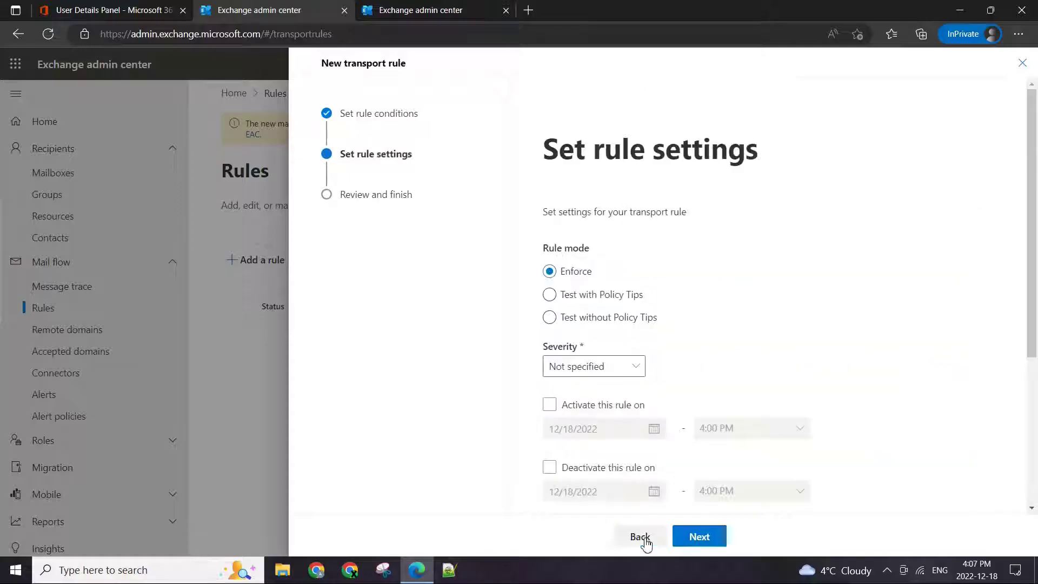
scroll(778, 391, "down", 2)
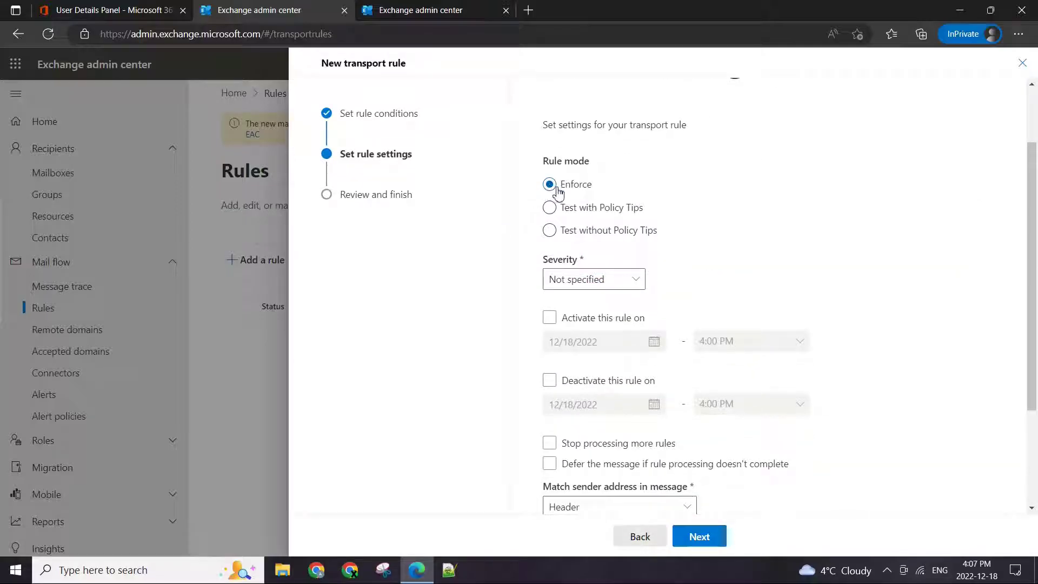
scroll(656, 440, "down", 3)
left_click(699, 536)
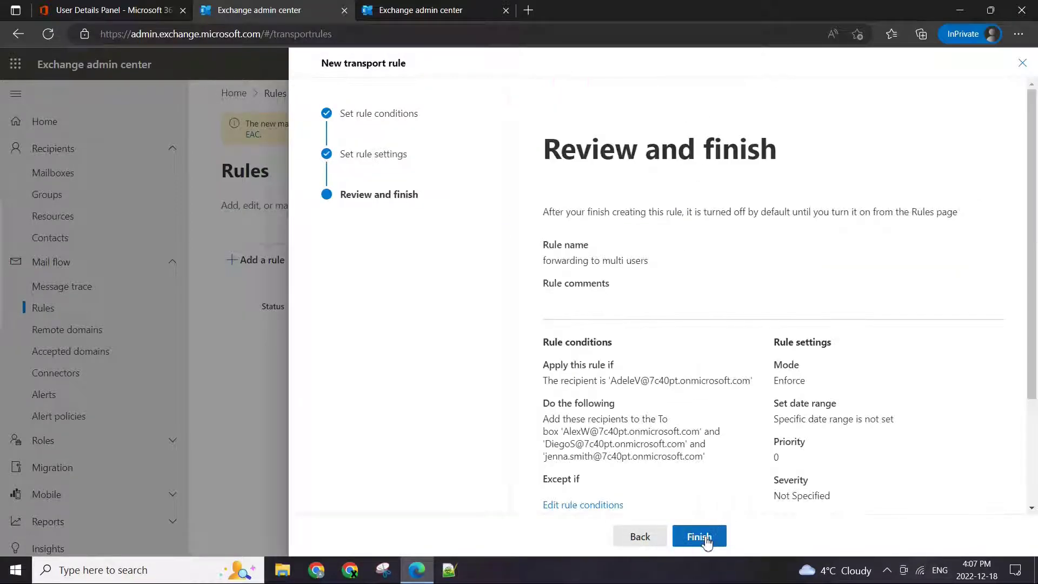
scroll(655, 442, "down", 3)
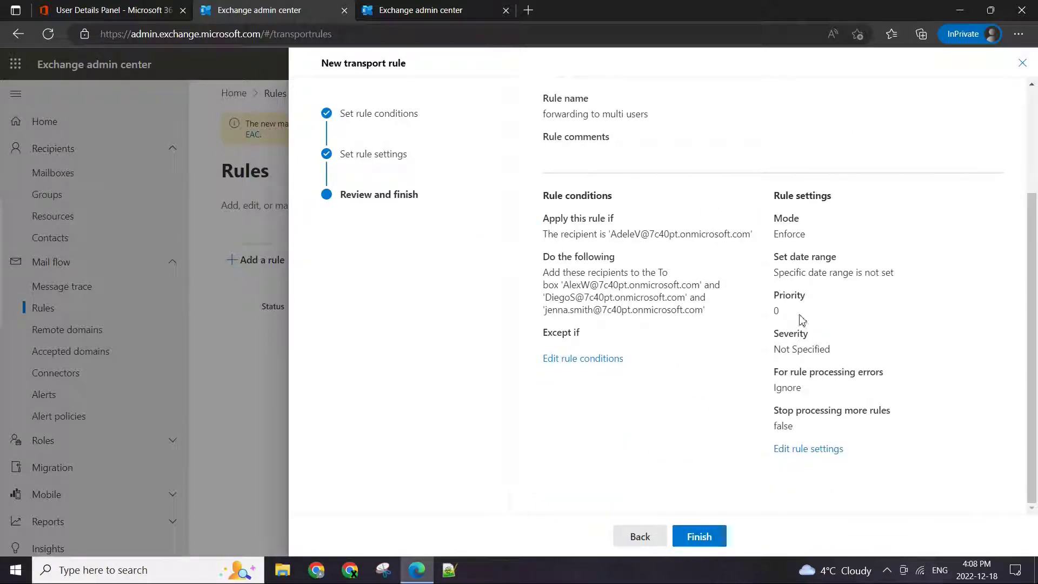
left_click(704, 538)
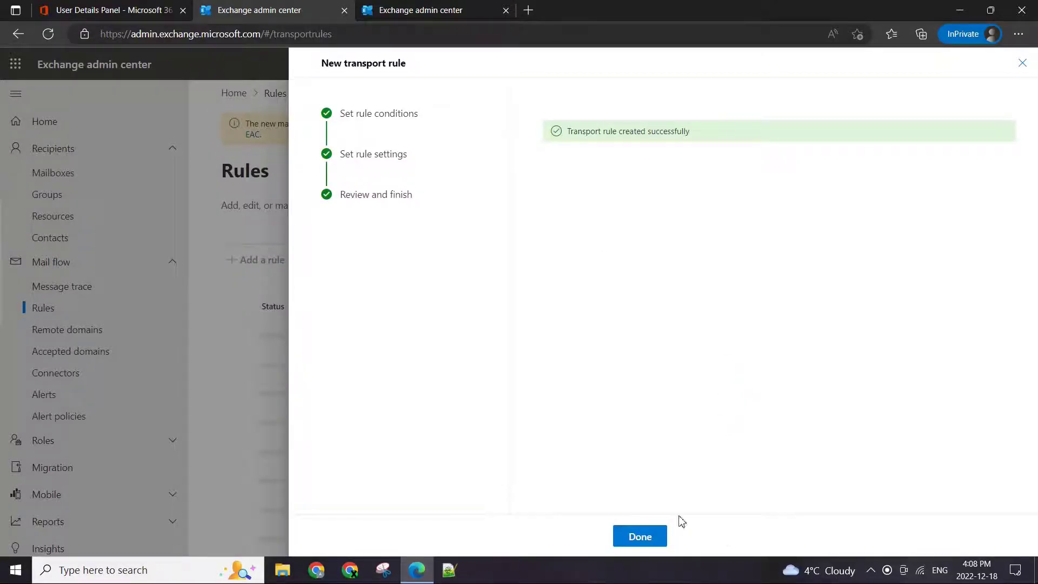
left_click(642, 537)
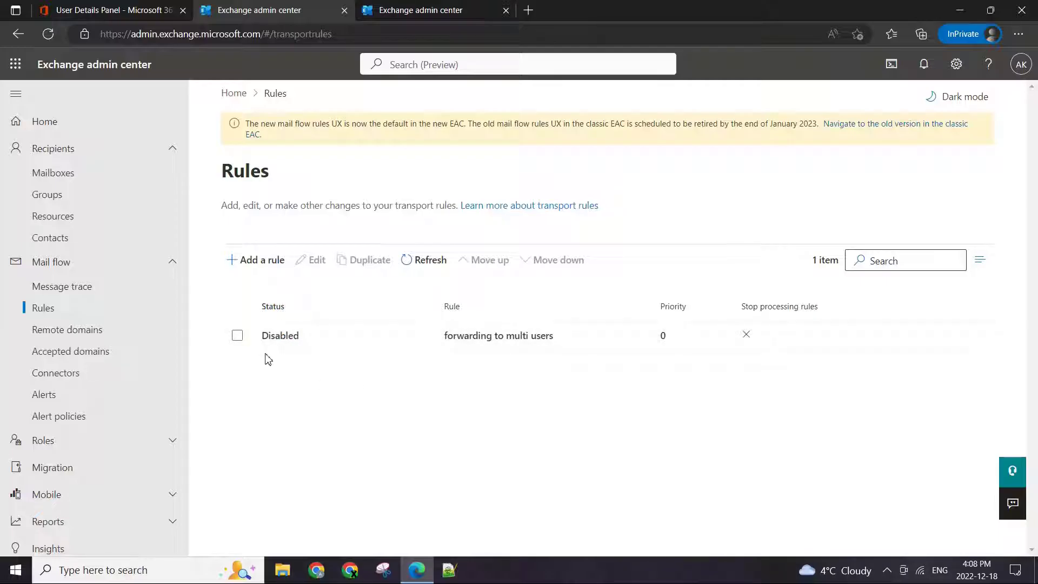
- Open the forwarding to multi users rule's details and switch its Enable toggle on
left_click(238, 336)
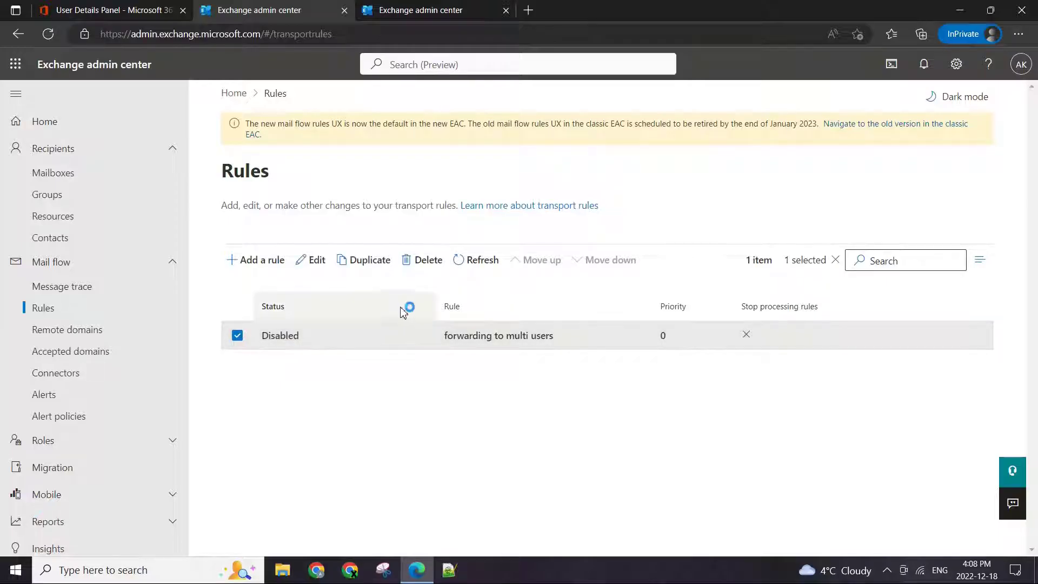
right_click(378, 333)
left_click(338, 387)
left_click(287, 337)
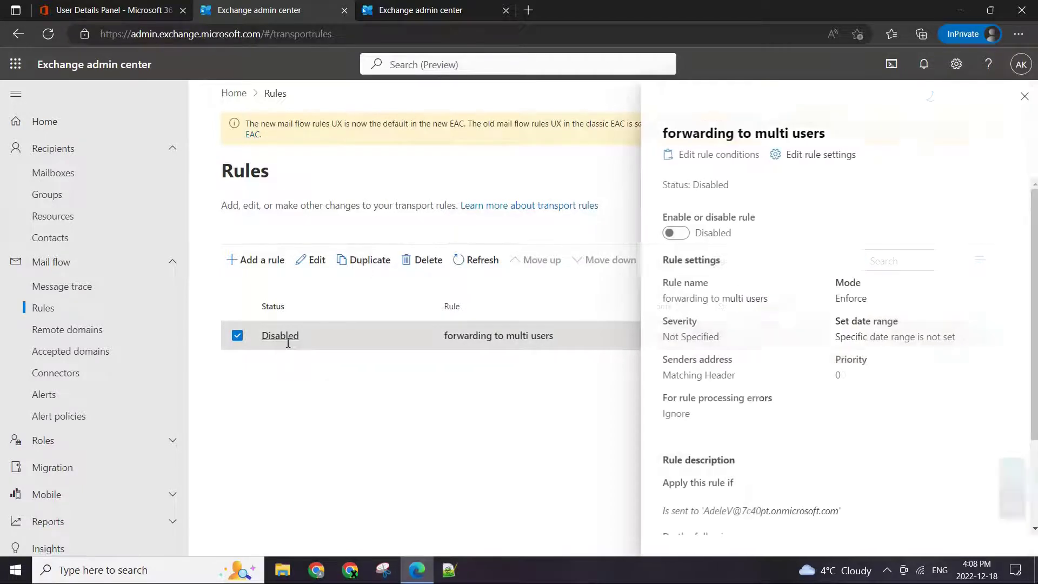
left_click(666, 233)
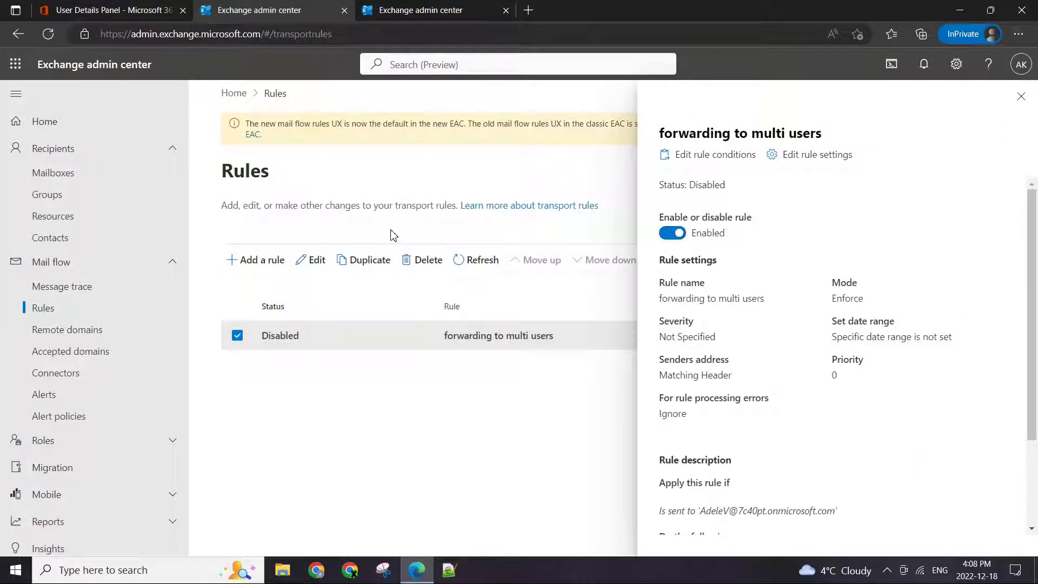
scroll(829, 425, "down", 2)
scroll(707, 508, "up", 3)
scroll(704, 502, "down", 3)
scroll(688, 341, "up", 3)
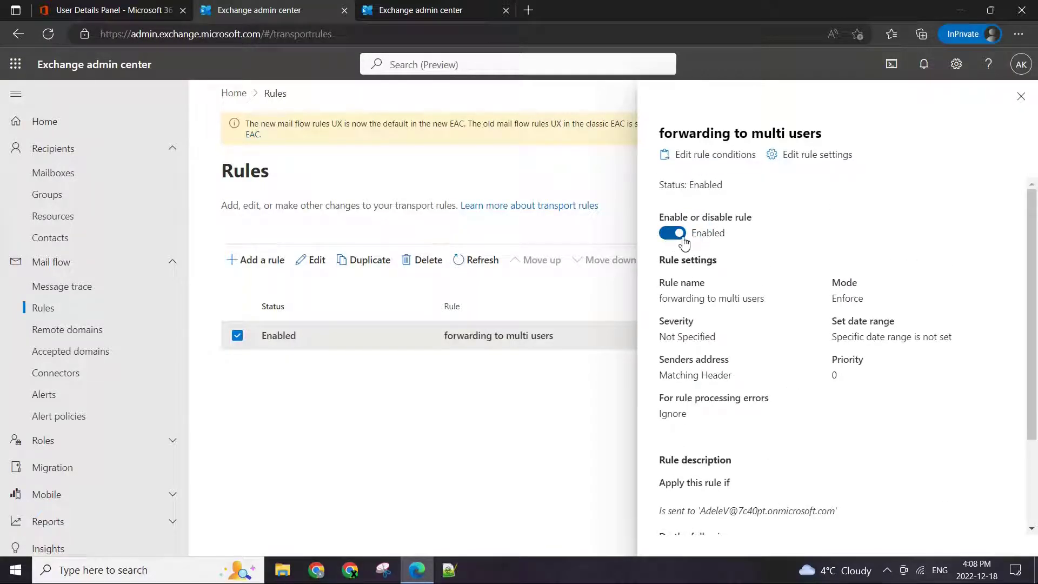
left_click(1021, 96)
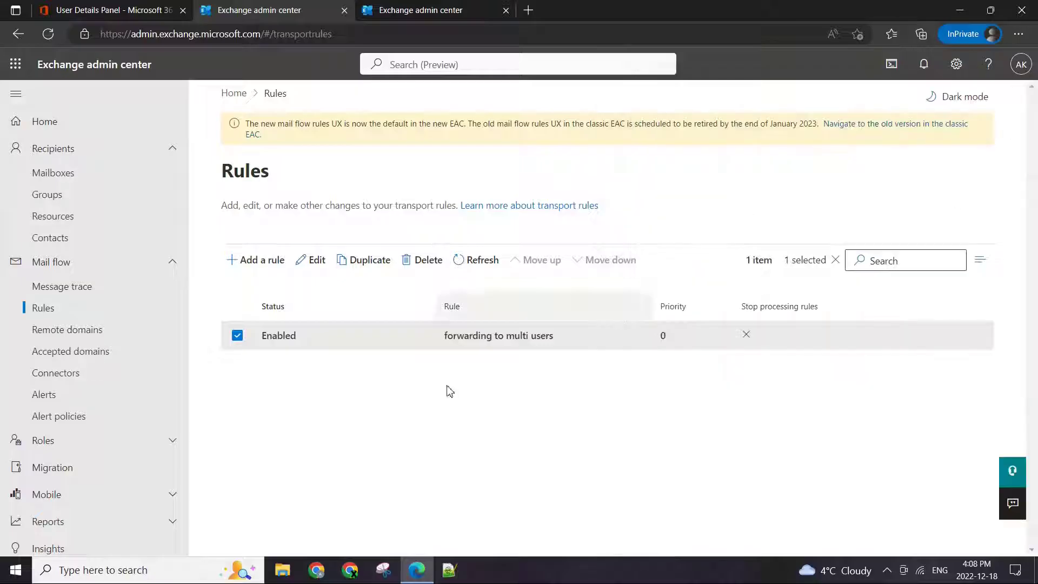
- Refresh the rules list, check the rule's details, and reload the admin page
left_click(459, 261)
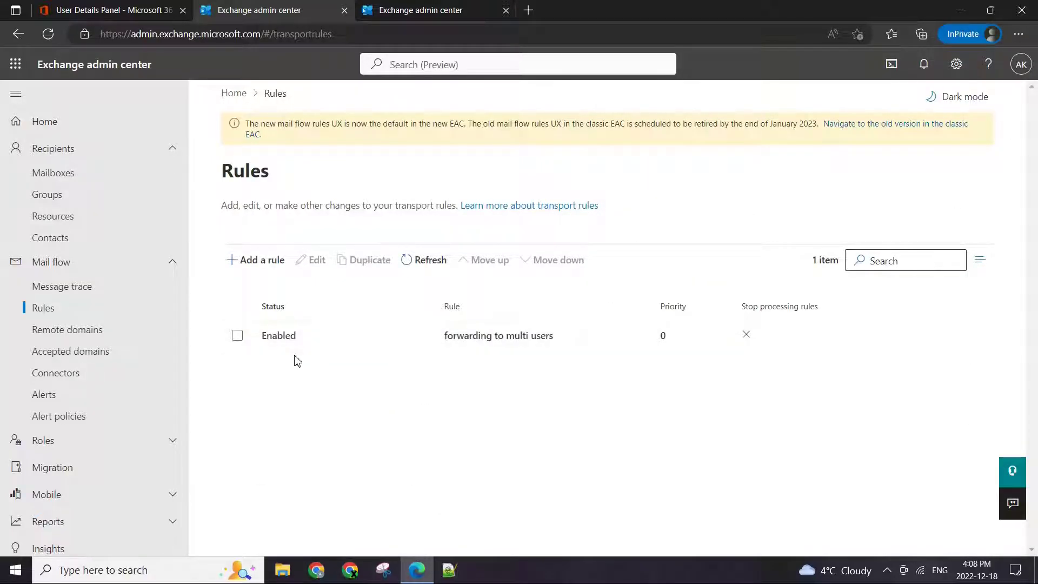
left_click(284, 335)
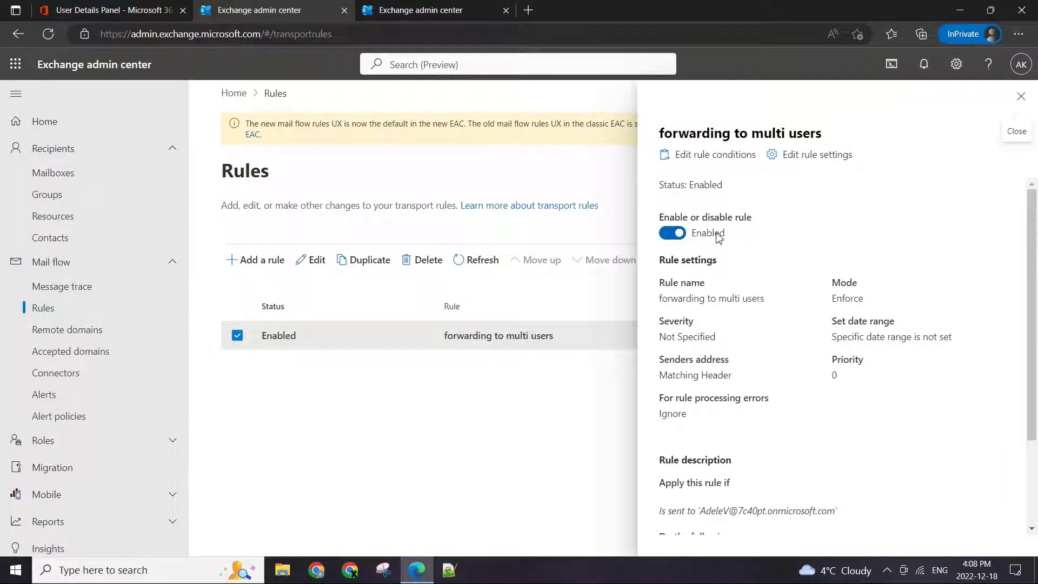
left_click(1021, 98)
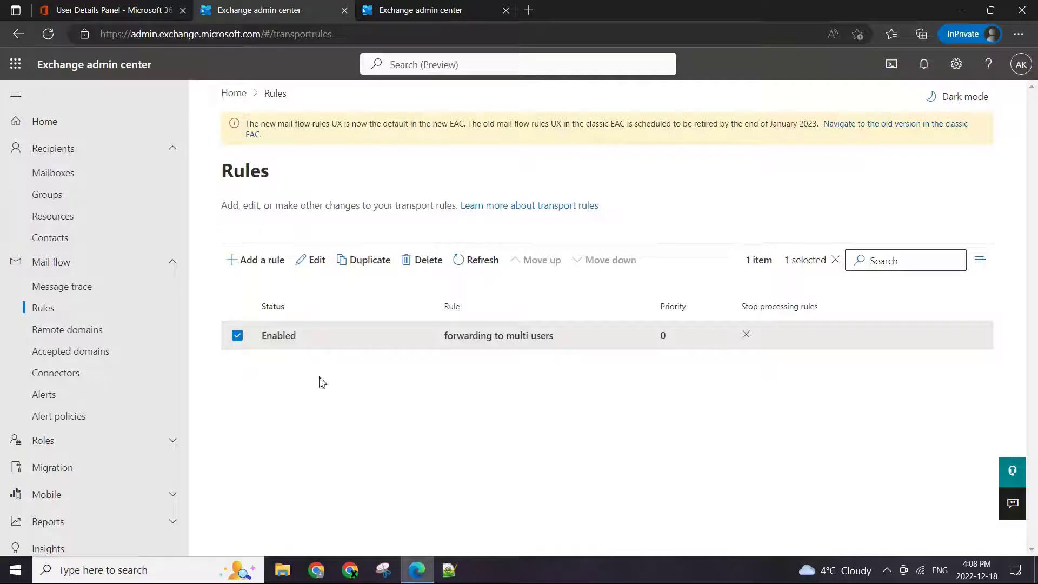
left_click(465, 262)
left_click(47, 34)
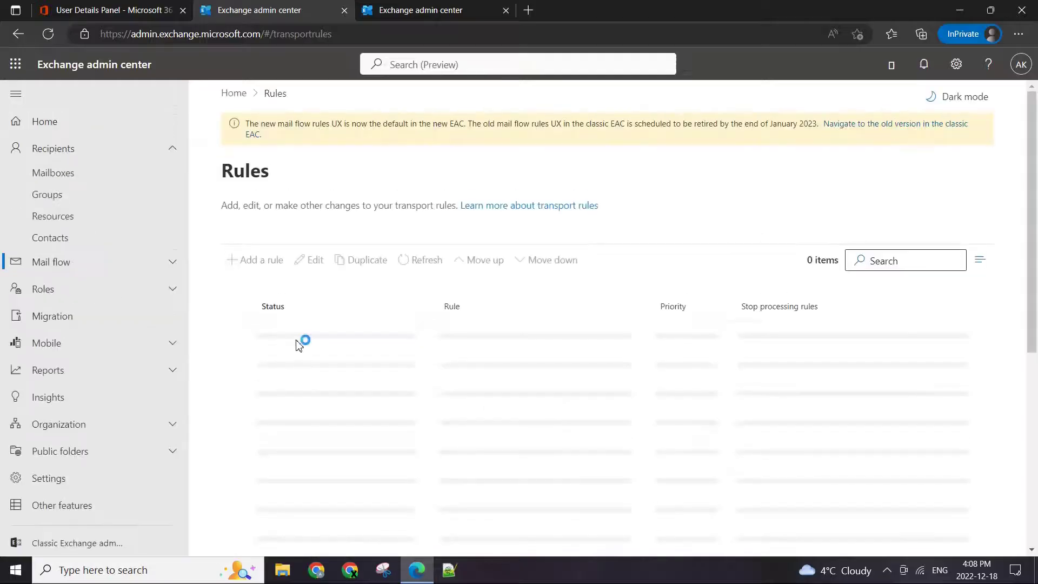
- Verify the rule's three recipients in its details, then return to the Microsoft 365 user list
left_click(172, 264)
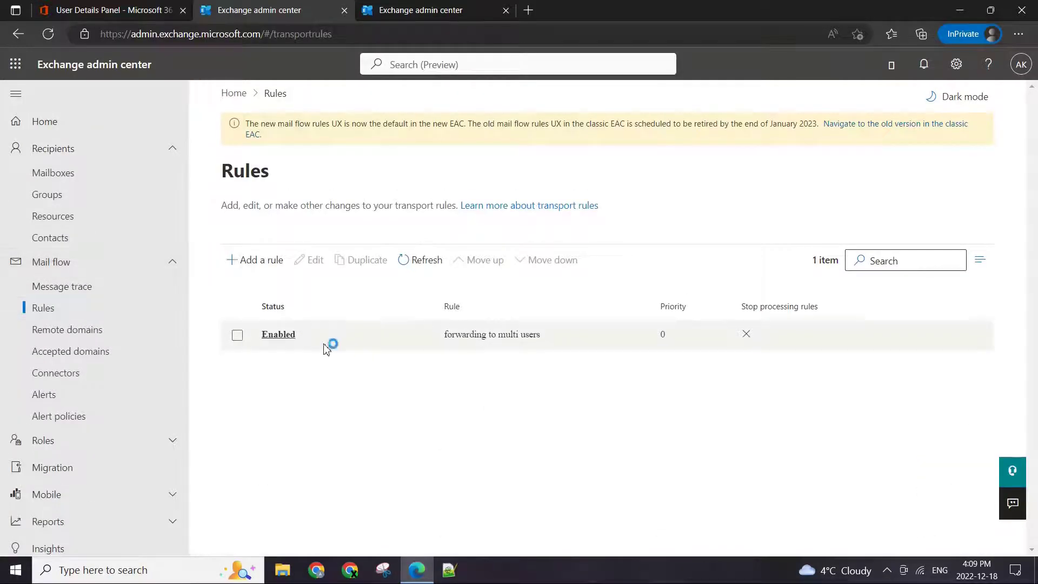
left_click(512, 344)
scroll(735, 398, "down", 3)
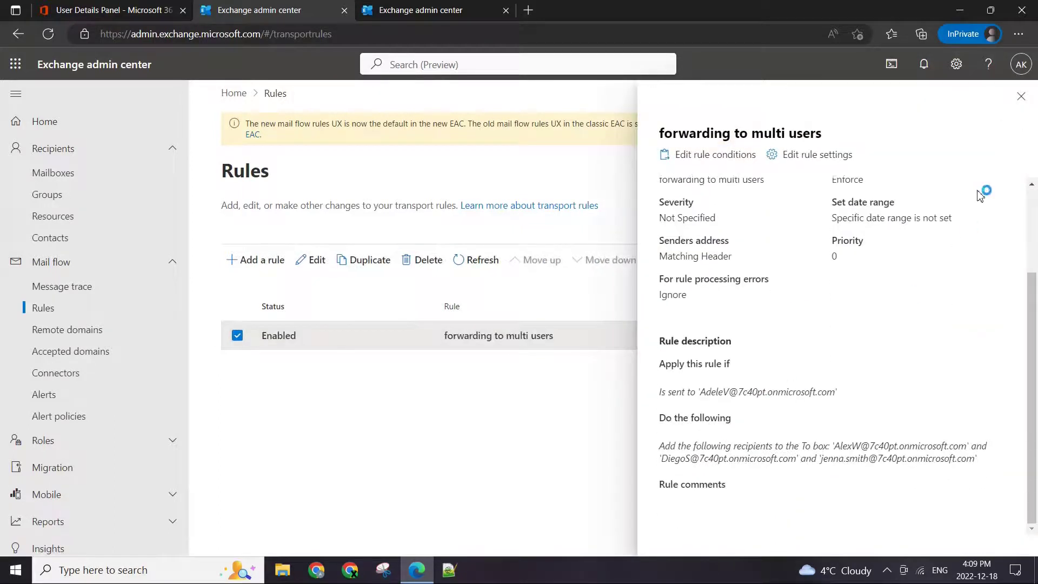
left_click(1020, 102)
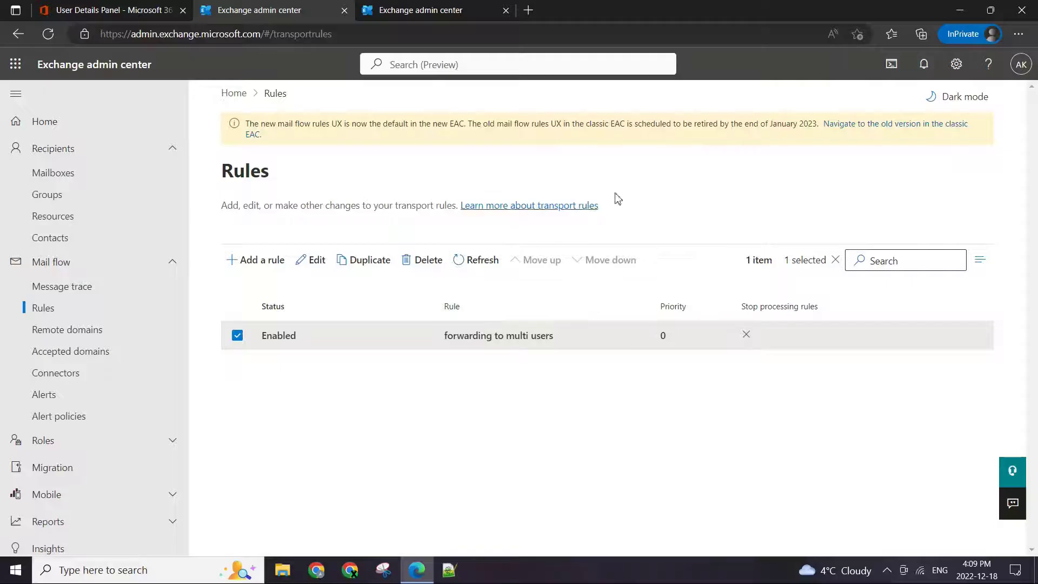
left_click(116, 11)
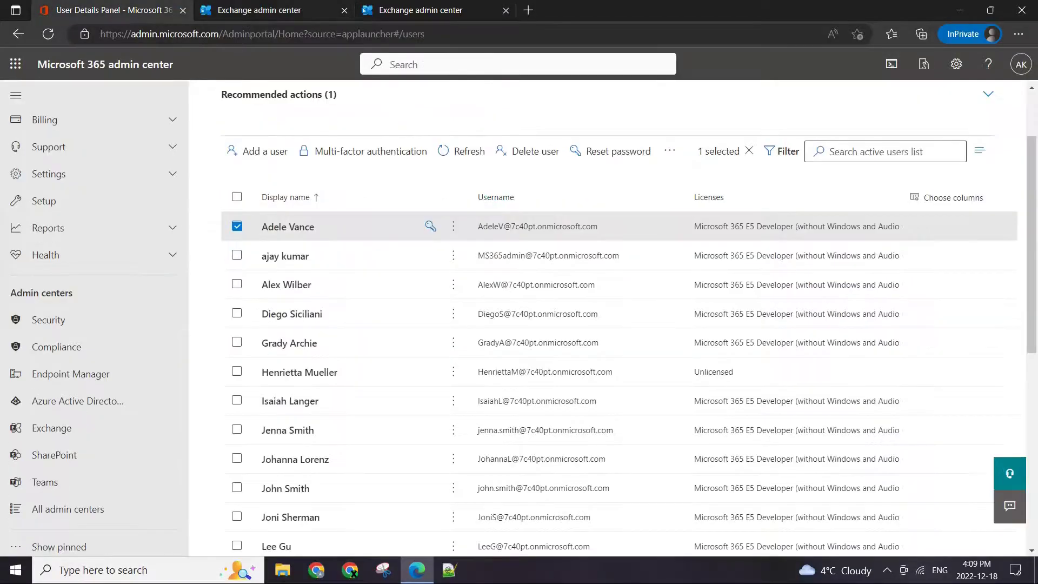
- Switch back to the Exchange admin center Rules page
left_click(253, 12)
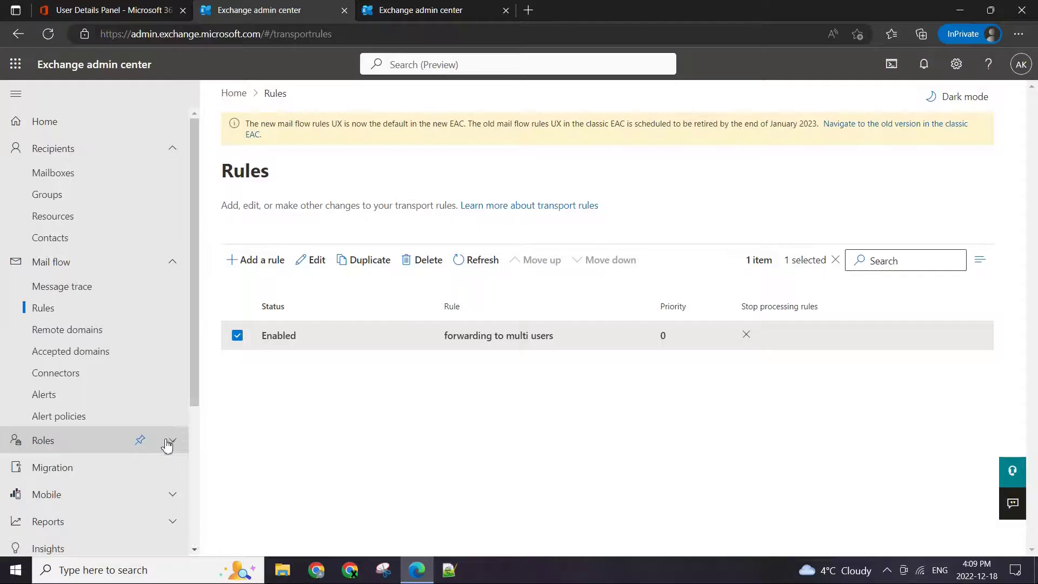
left_click(367, 343)
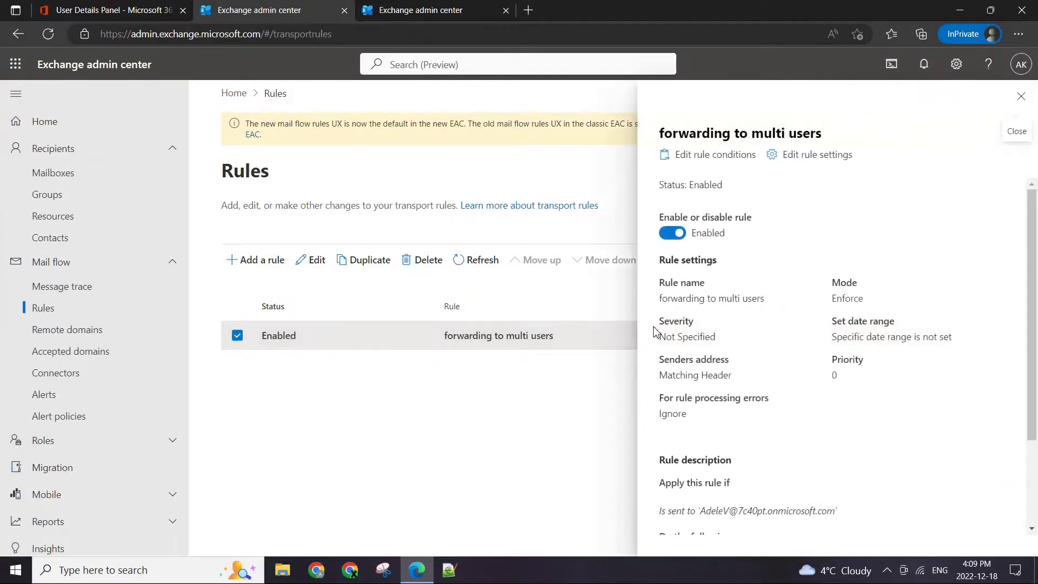
left_click(1021, 96)
left_click(327, 341)
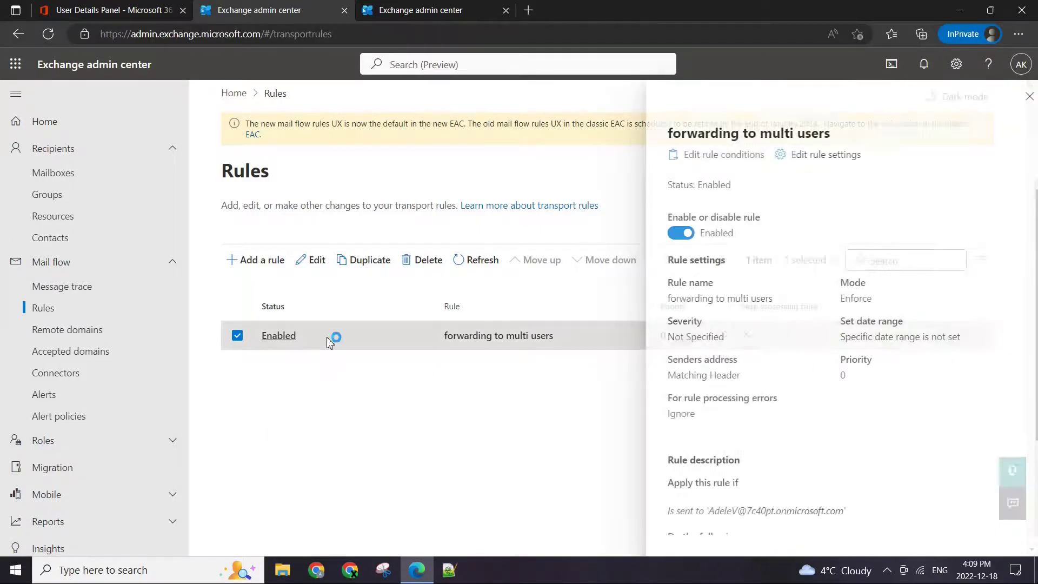
left_click(1021, 97)
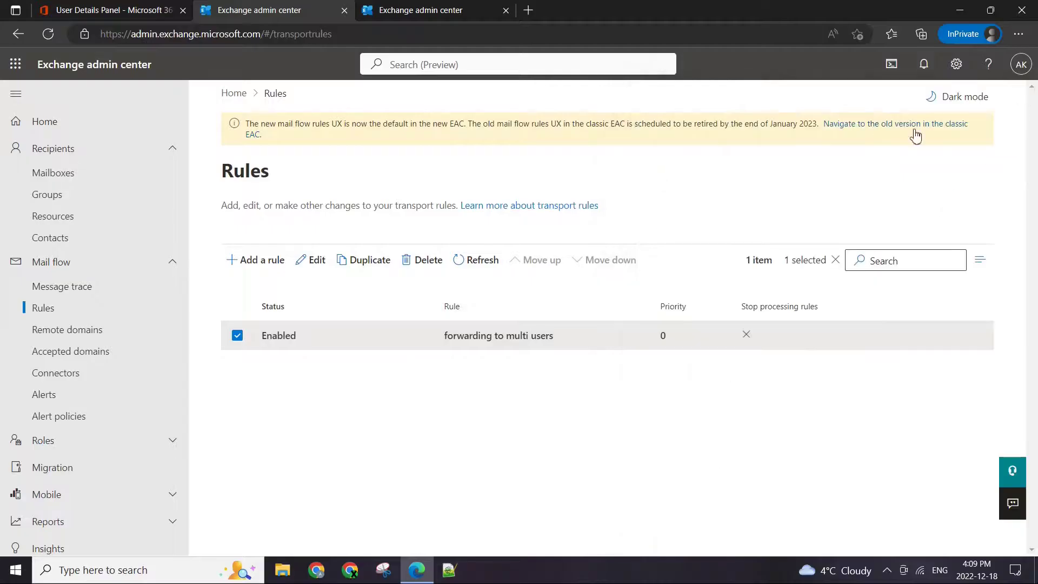